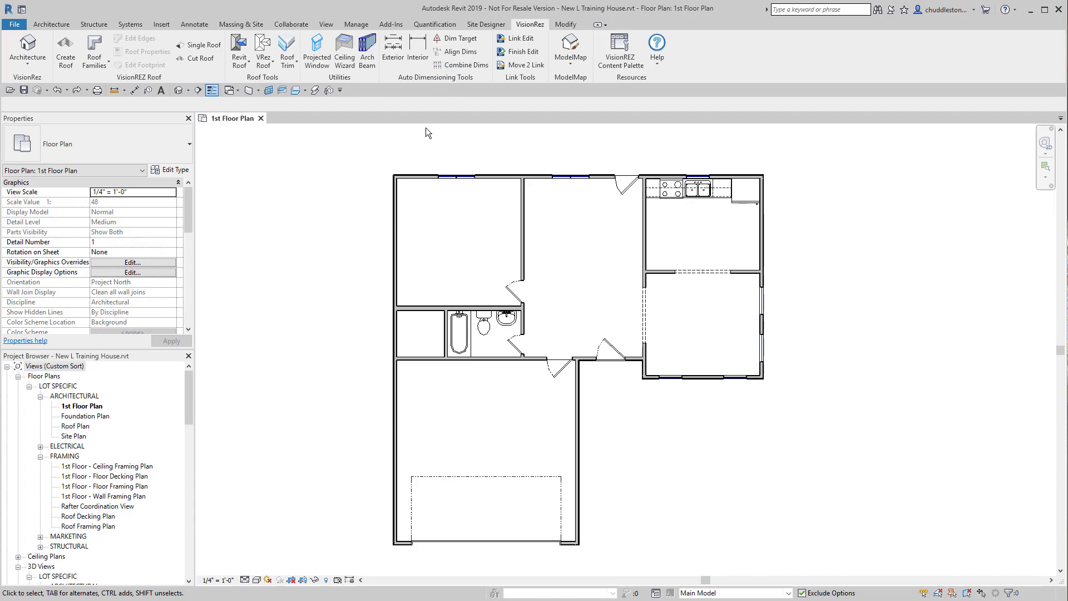
Start the automatic Exterior Dimensions tool, enlarge its dialog and load the QV configuration.
click(392, 47)
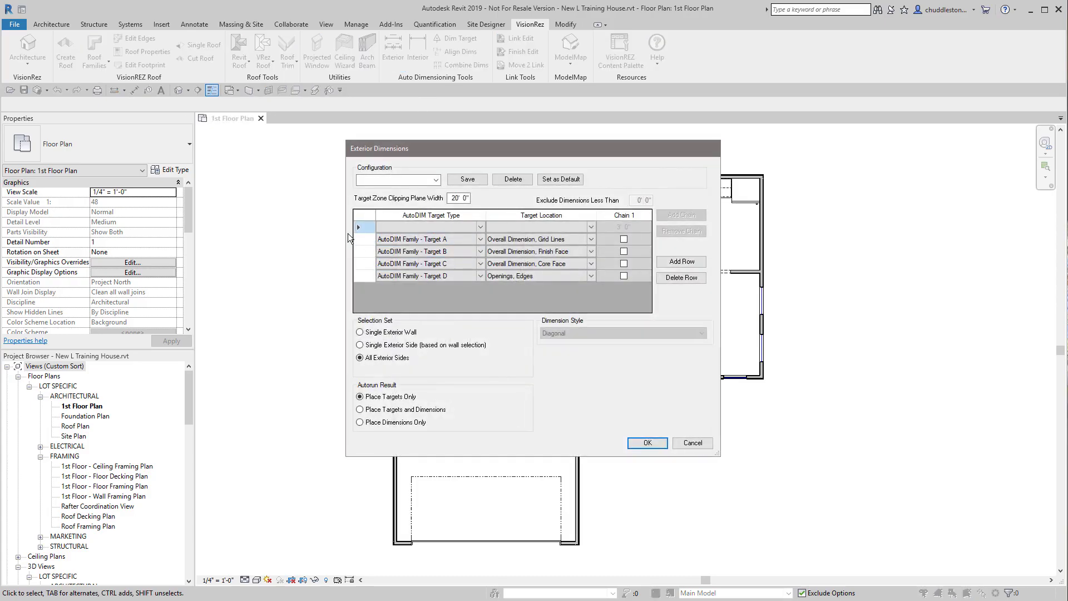
drag(346, 239, 205, 239)
drag(421, 153, 527, 171)
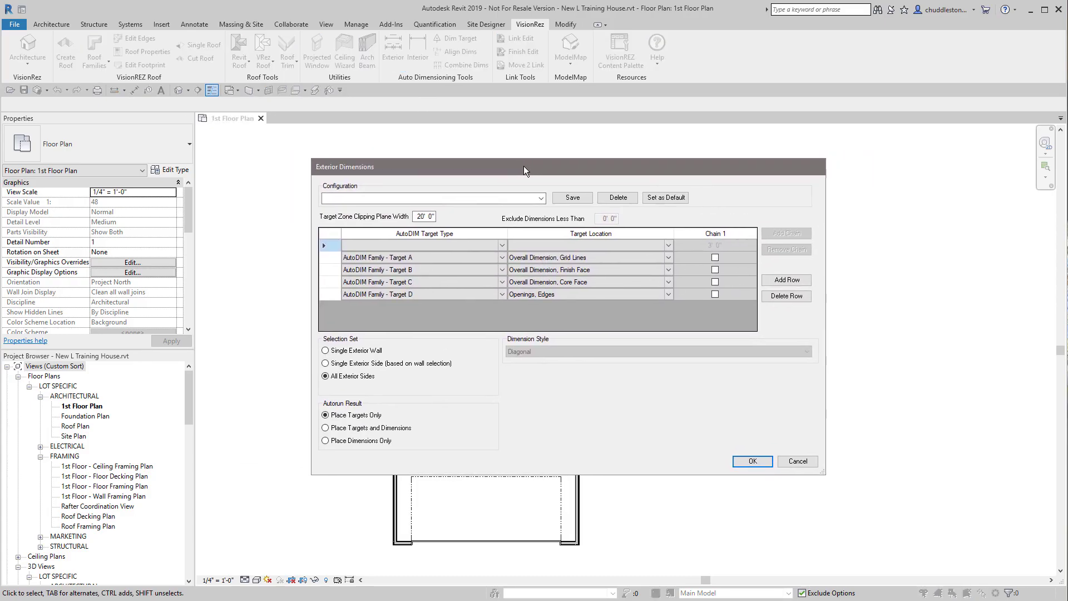
click(542, 200)
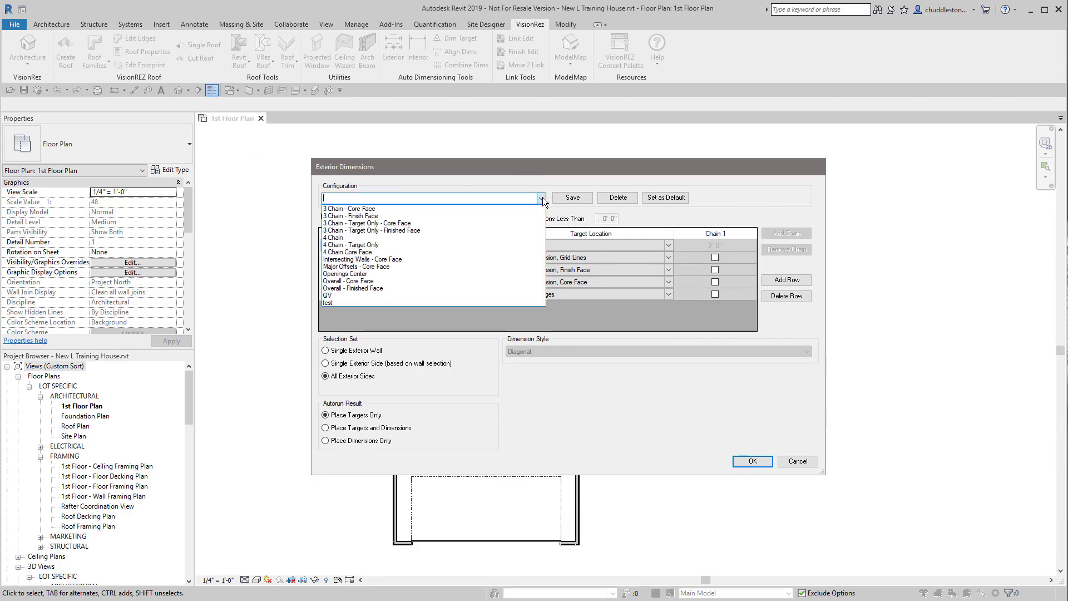
click(327, 296)
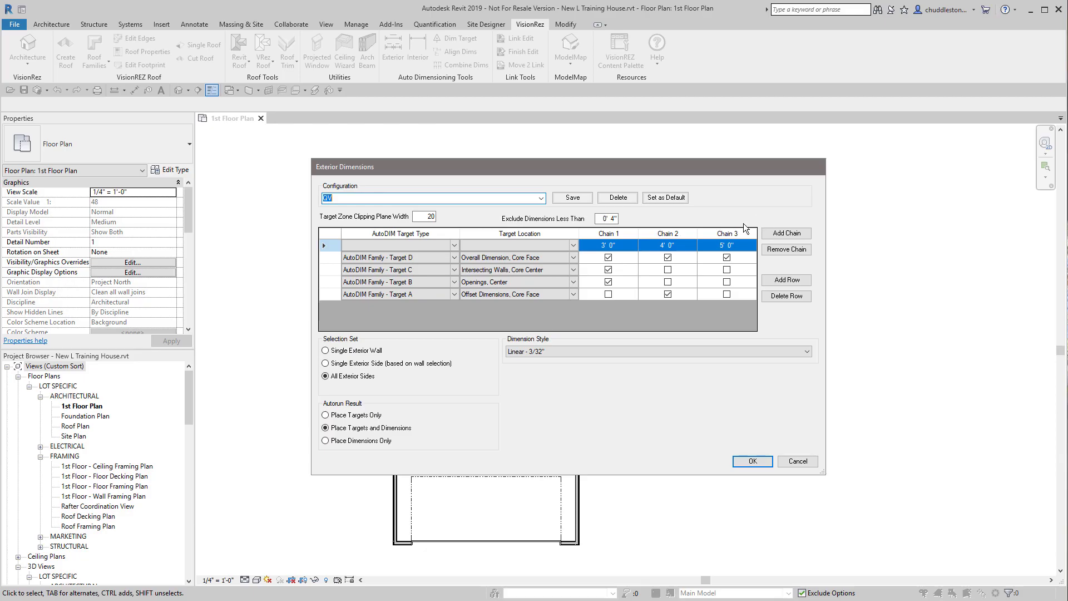
Add a fourth chain to the exterior dimension configuration and remove it again.
click(795, 236)
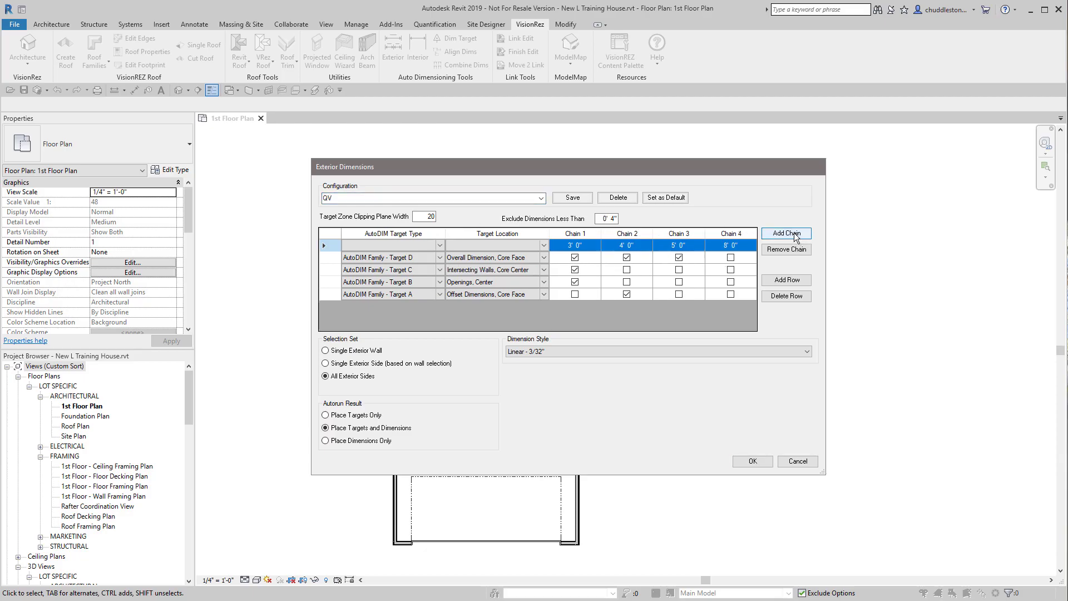
click(741, 243)
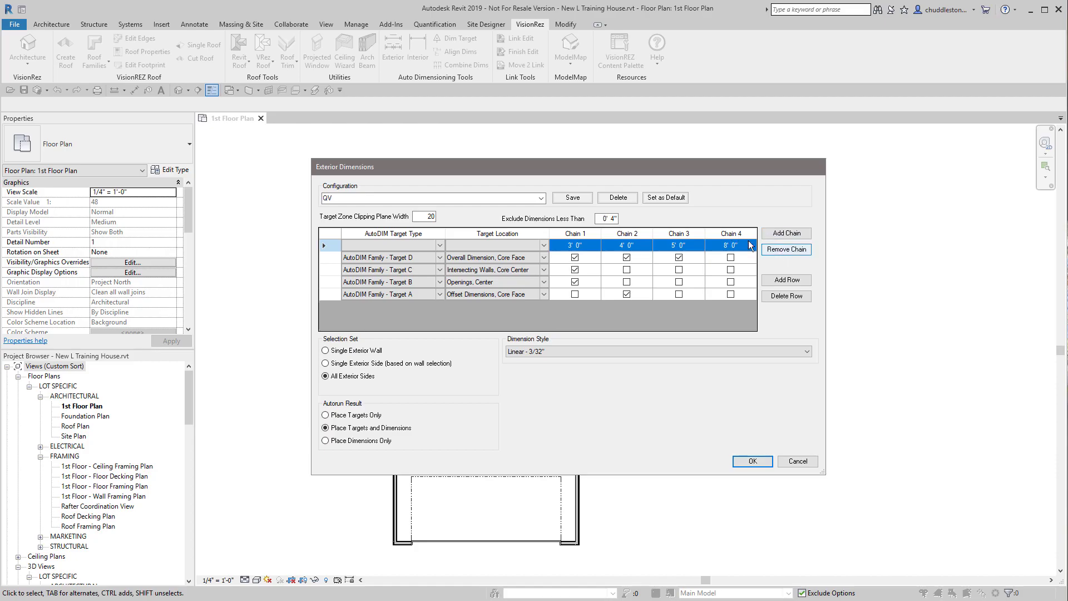
click(797, 249)
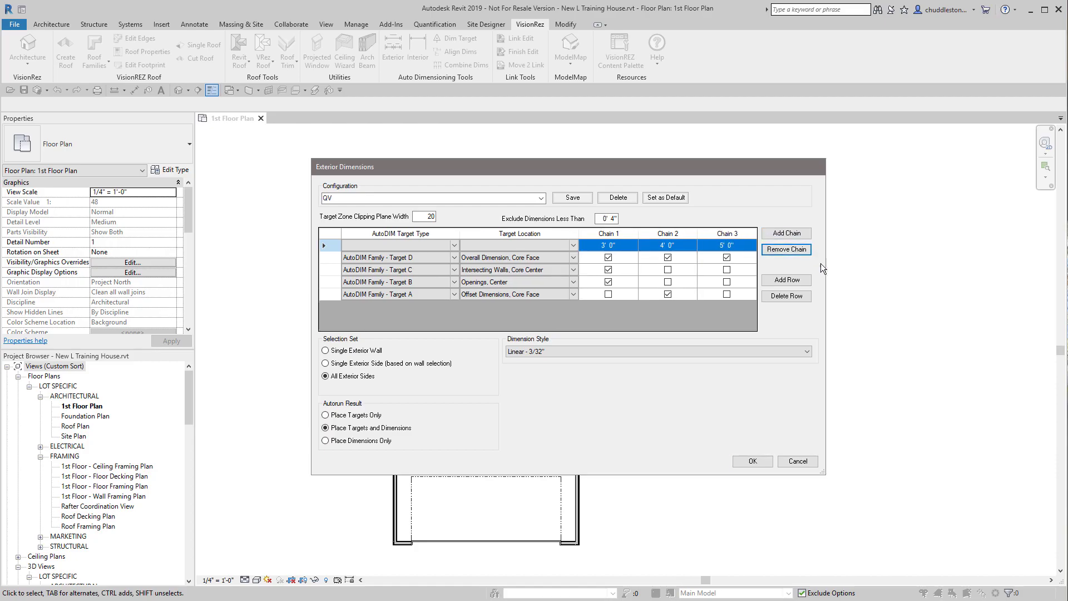
Add a new target row to the configuration and delete the Target A offset dimensions row.
click(354, 300)
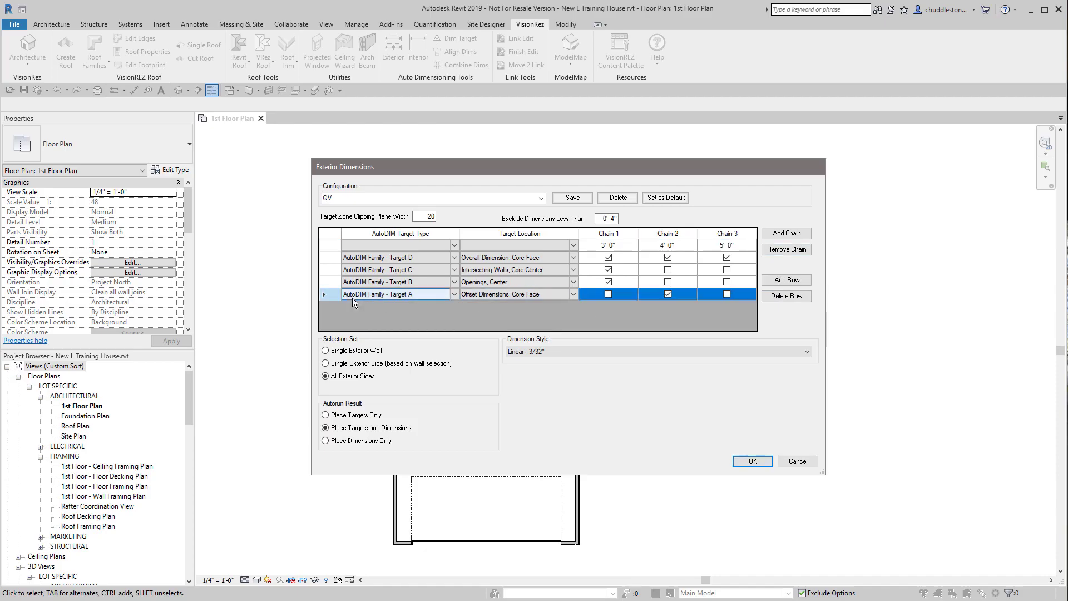
click(785, 280)
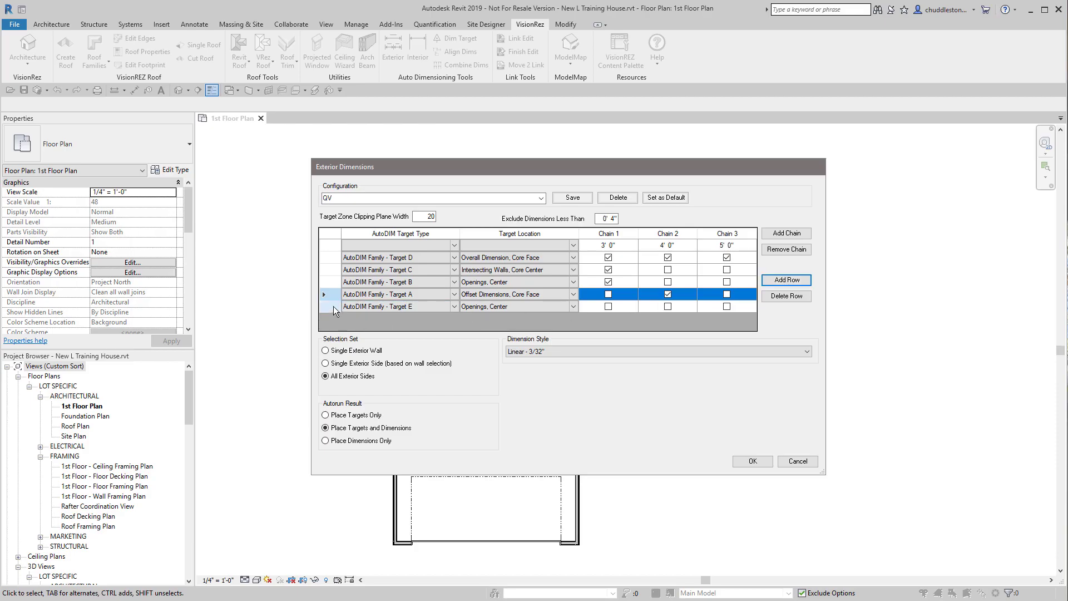
click(787, 296)
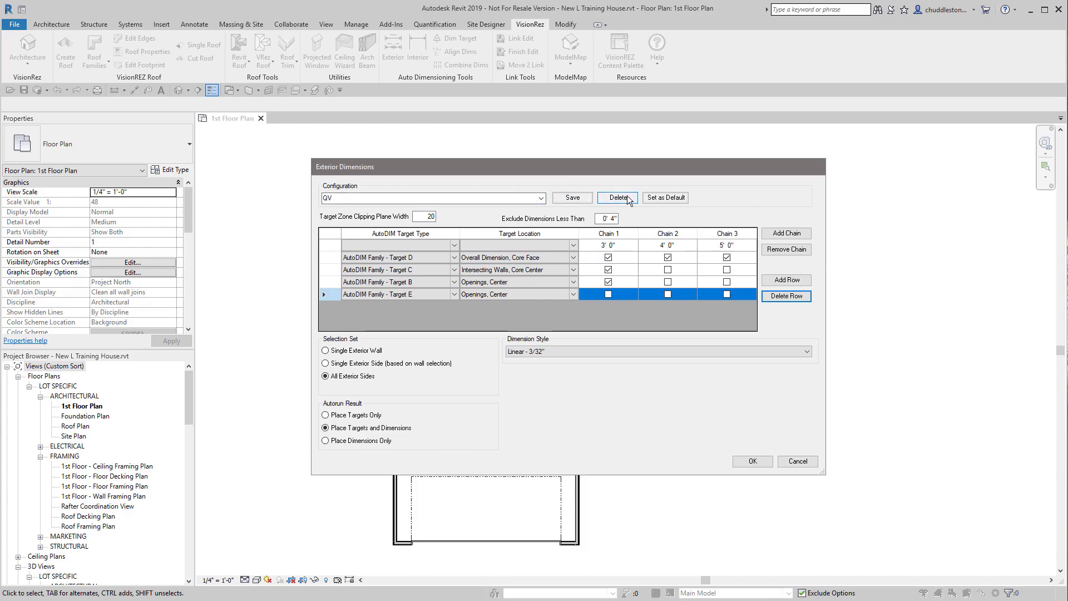
Delete the Target E openings row from the exterior dimension configuration.
click(503, 271)
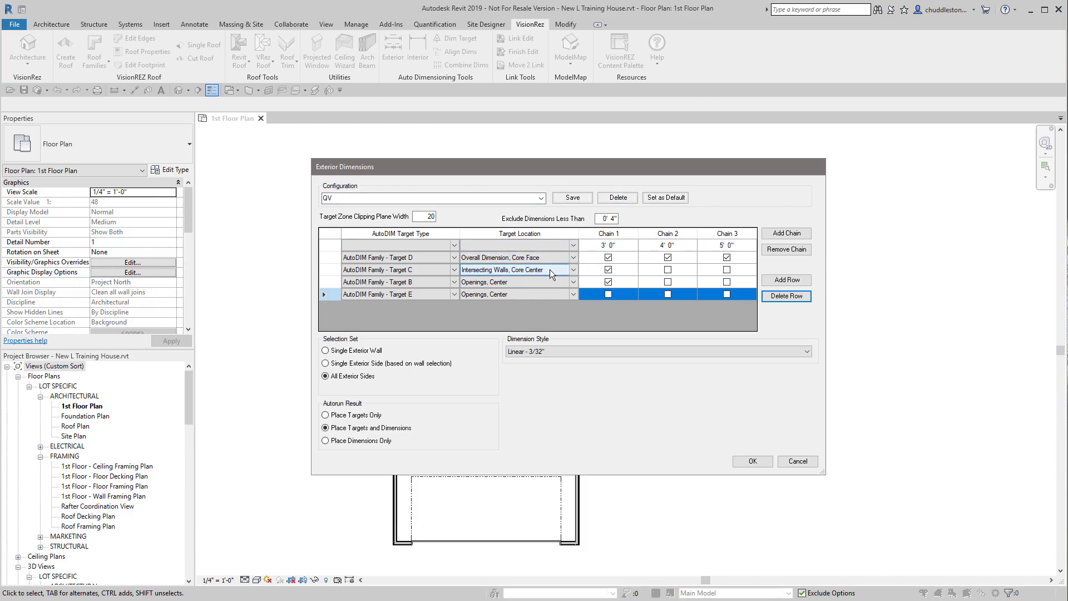
click(509, 283)
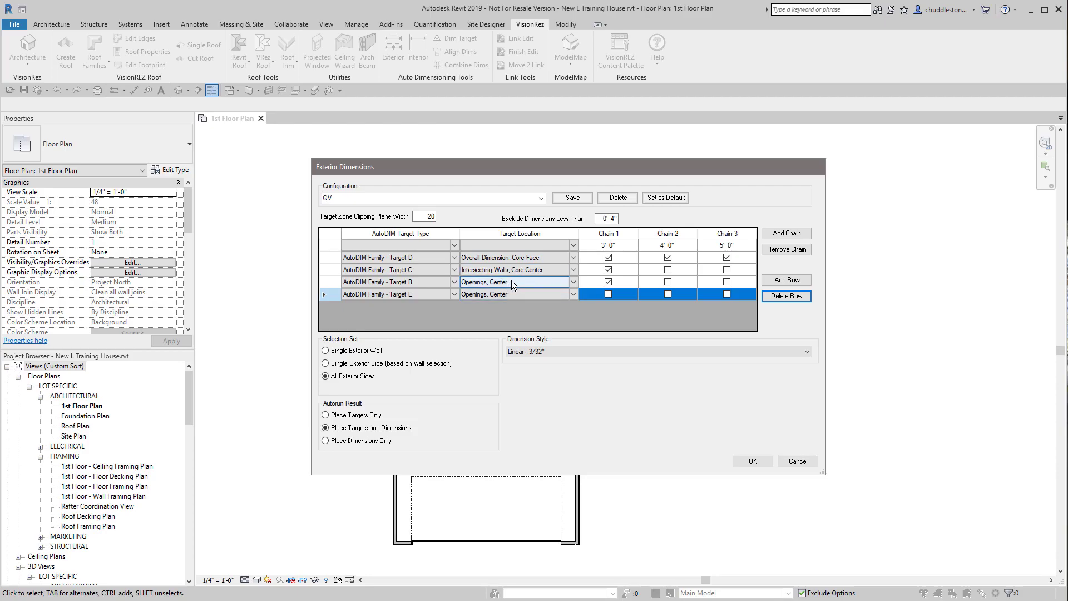
click(334, 298)
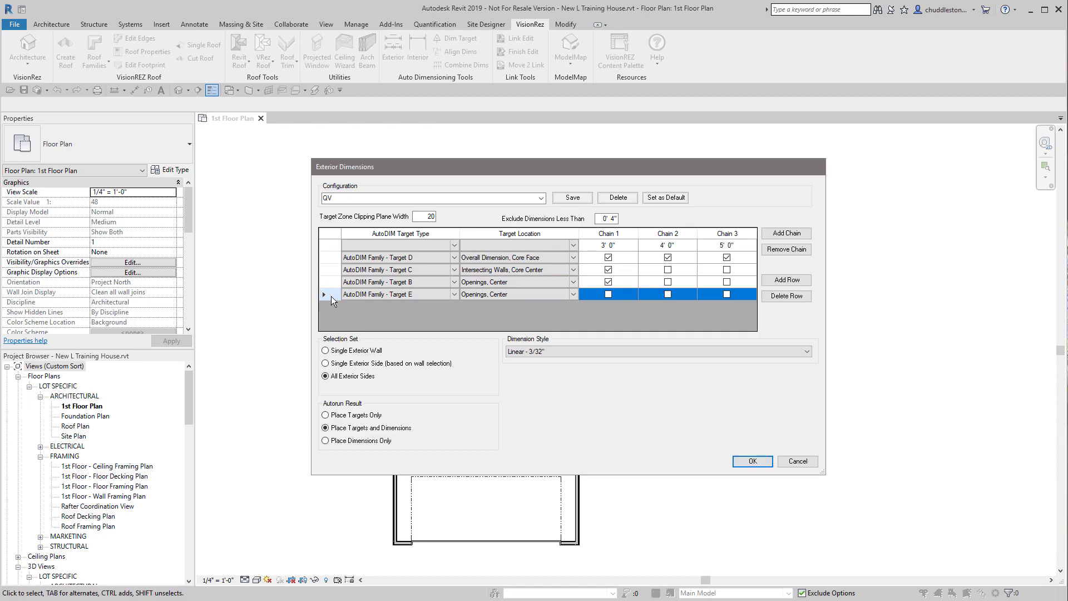
click(786, 296)
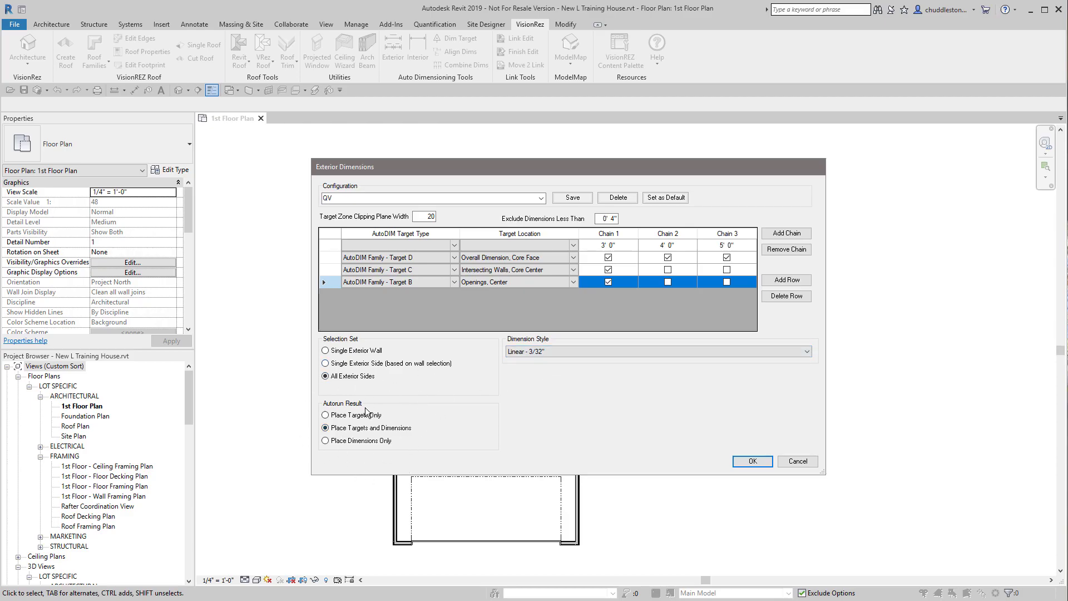
Set the dimension style to Diagonal and place targets and dimensions on all exterior sides, accepting the preselected elements.
click(549, 351)
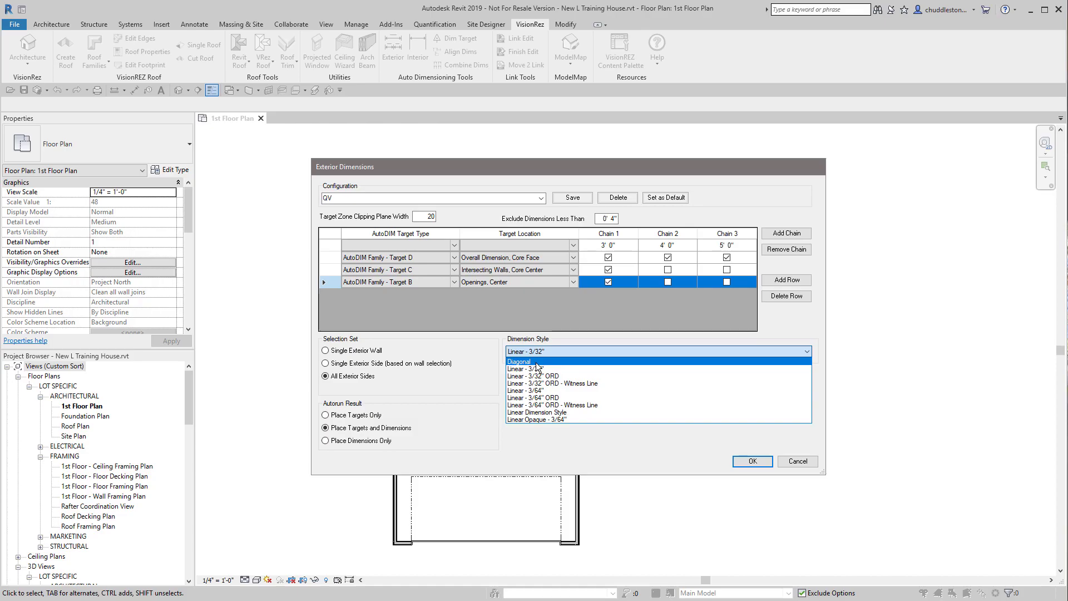
click(537, 363)
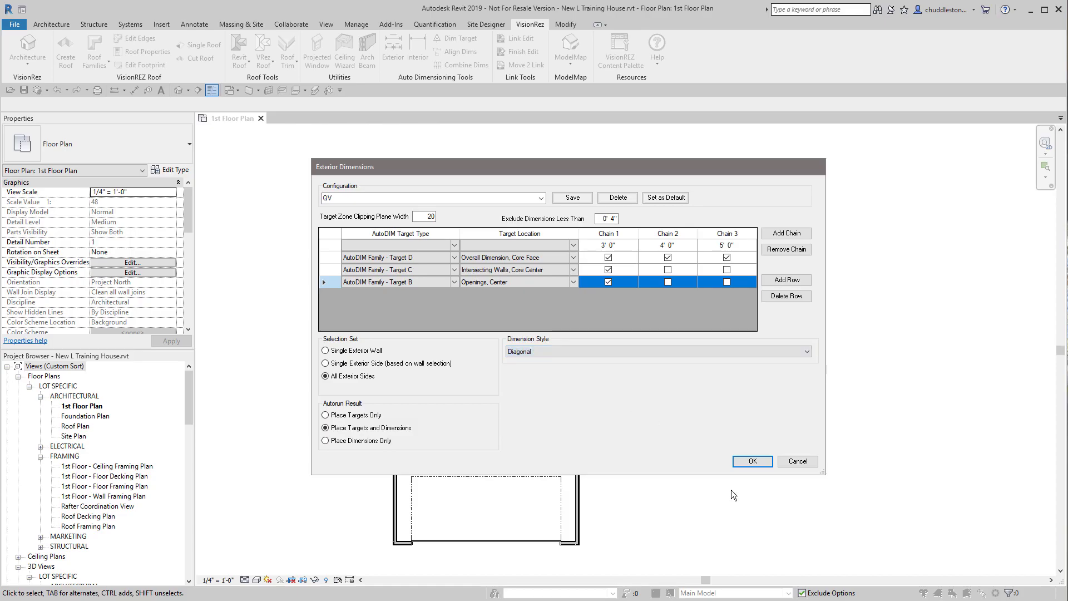
click(752, 461)
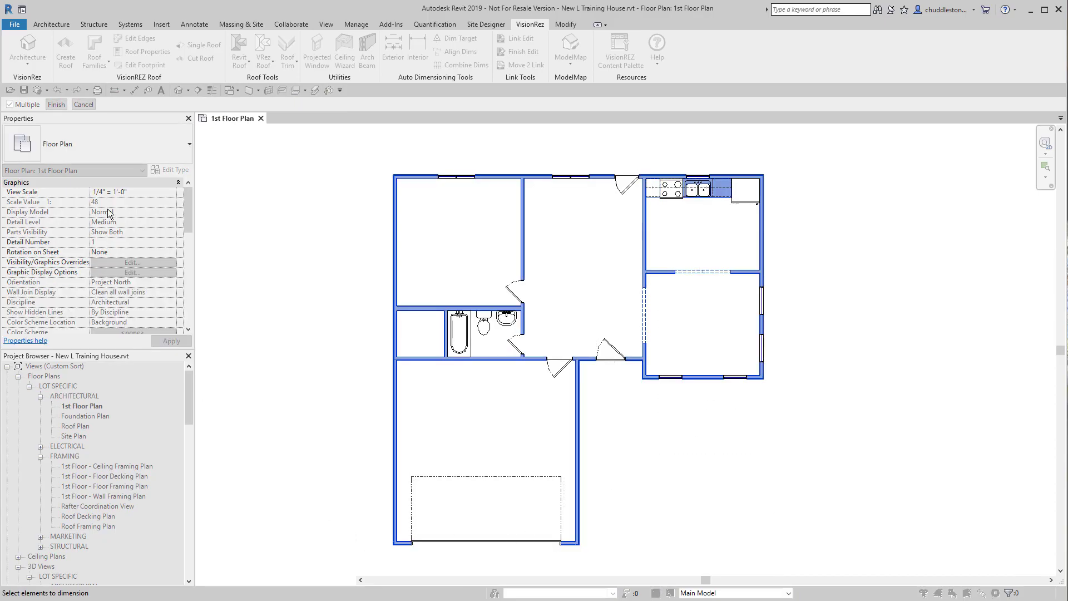
click(56, 104)
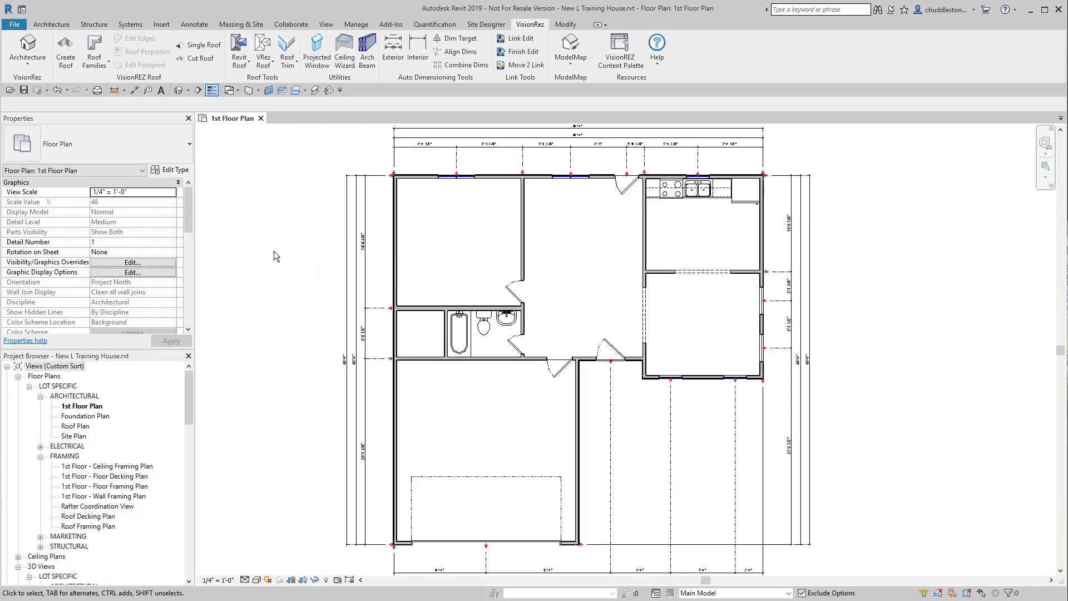
Move the right-hand witness line of the middle dimension string above the north wall to the Target C of the first interior wall.
scroll(273, 251, down, 2)
middle_drag(273, 251, 299, 295)
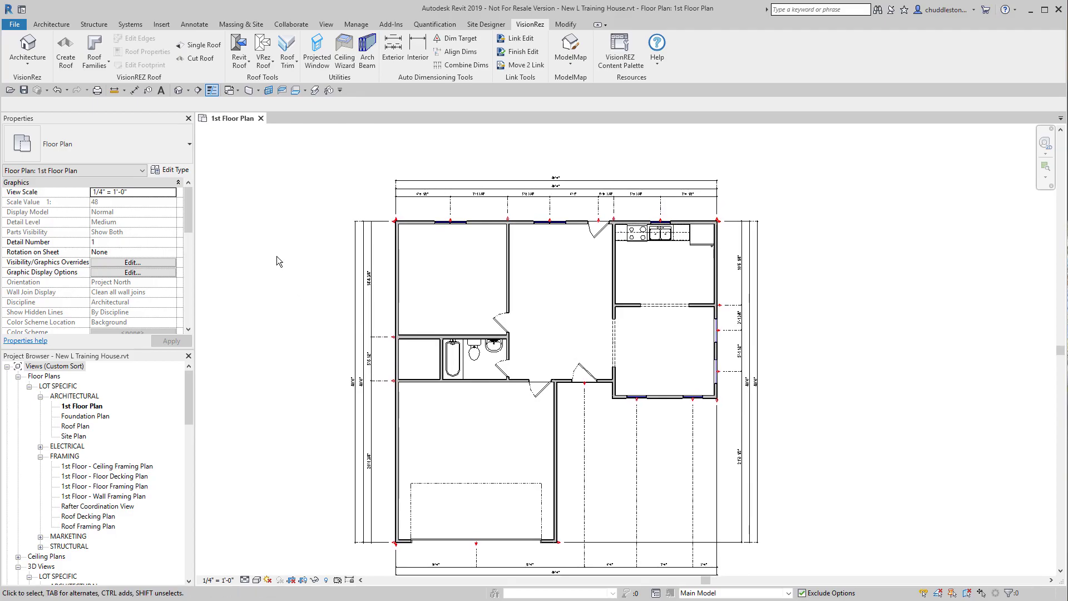
scroll(494, 151, up, 3)
scroll(489, 164, up, 1)
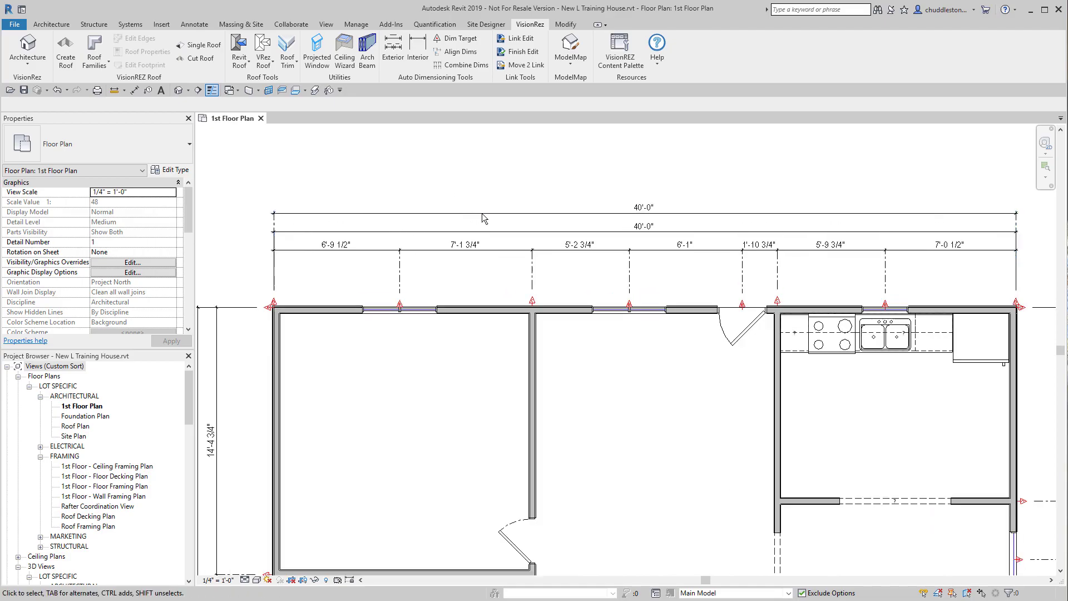
click(507, 230)
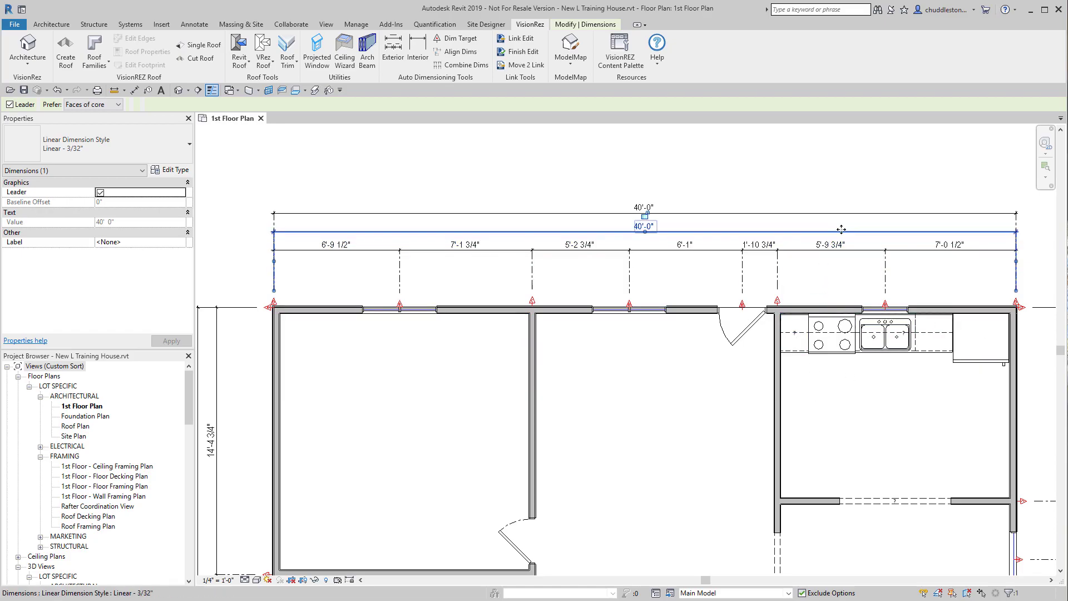
drag(1016, 261, 533, 296)
scroll(533, 320, up, 3)
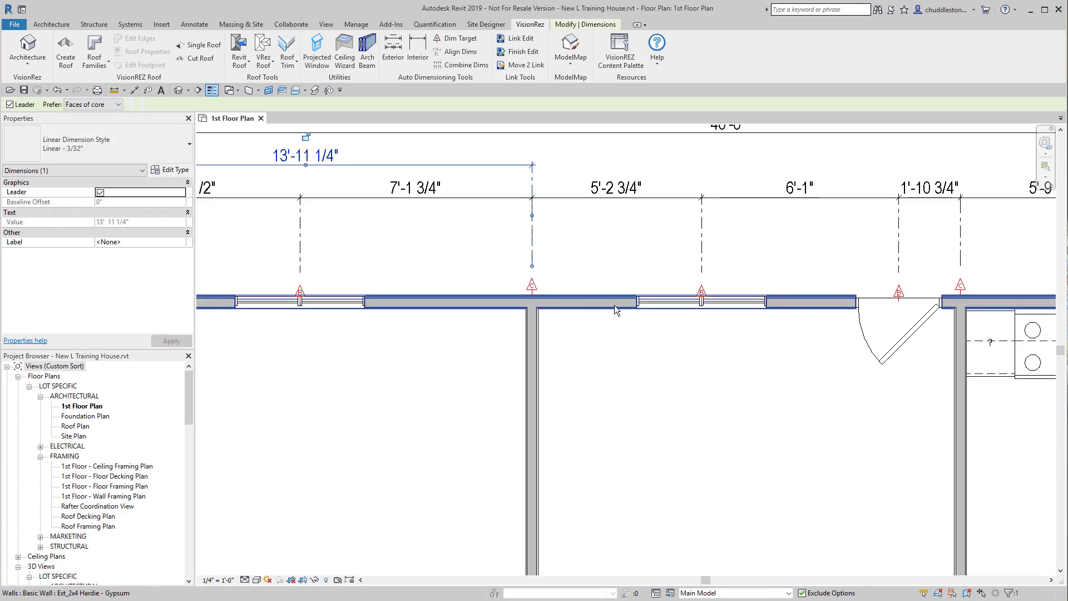
scroll(614, 304, down, 3)
middle_drag(566, 258, 532, 312)
scroll(533, 313, up, 1)
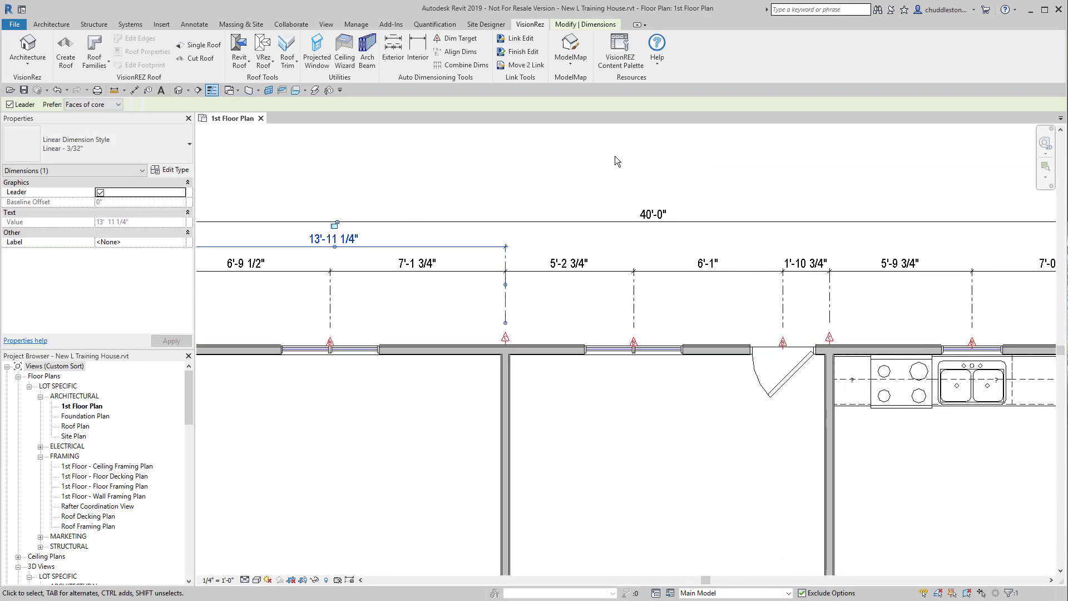
Extend the shortened north dimension string with witness lines at the kitchen wall's Target C and the northeast corner's Target D.
click(593, 26)
click(589, 53)
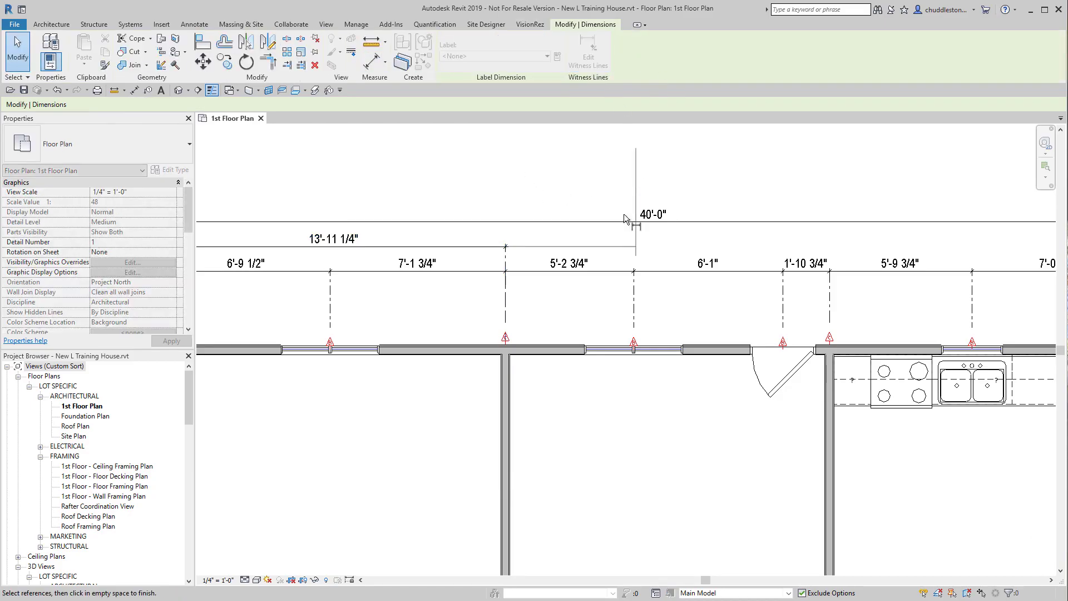
middle_drag(602, 229, 342, 233)
scroll(342, 233, down, 1)
scroll(543, 294, up, 8)
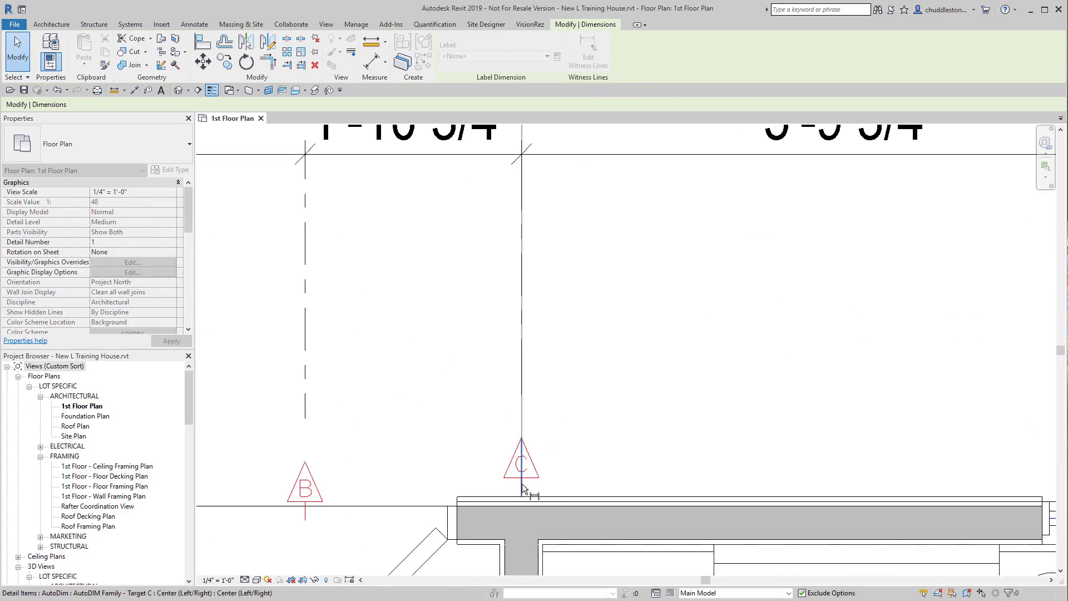
scroll(633, 378, down, 6)
scroll(694, 305, up, 3)
scroll(726, 392, up, 6)
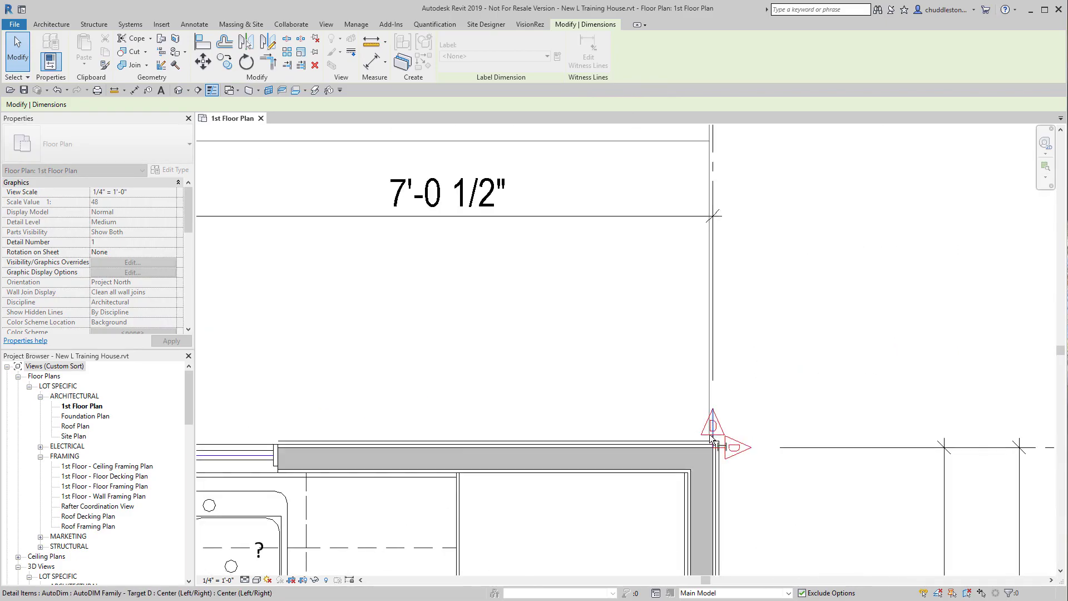
click(717, 443)
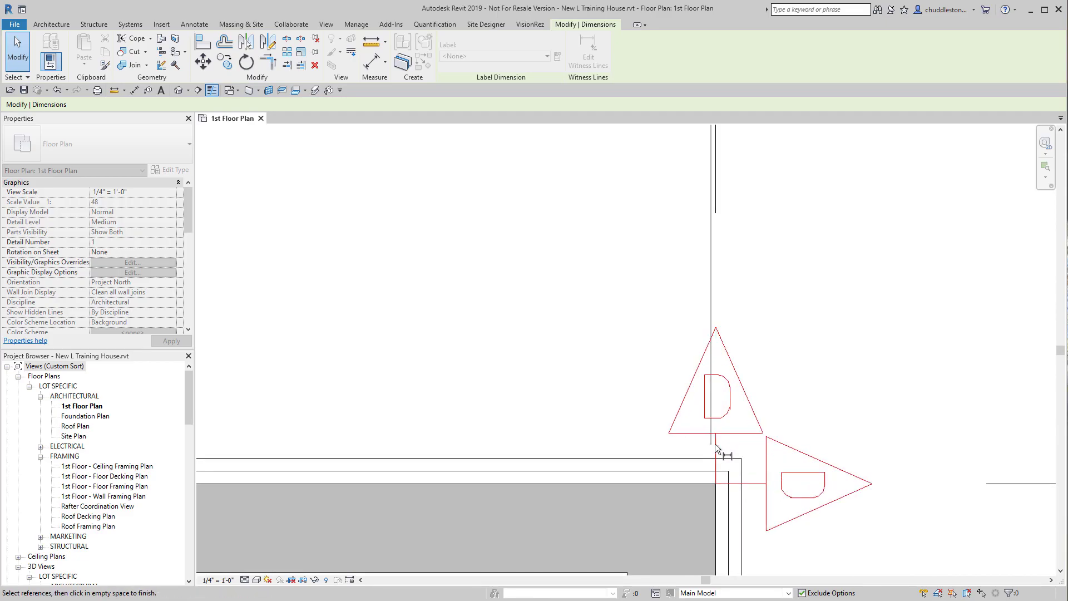
scroll(694, 438, down, 5)
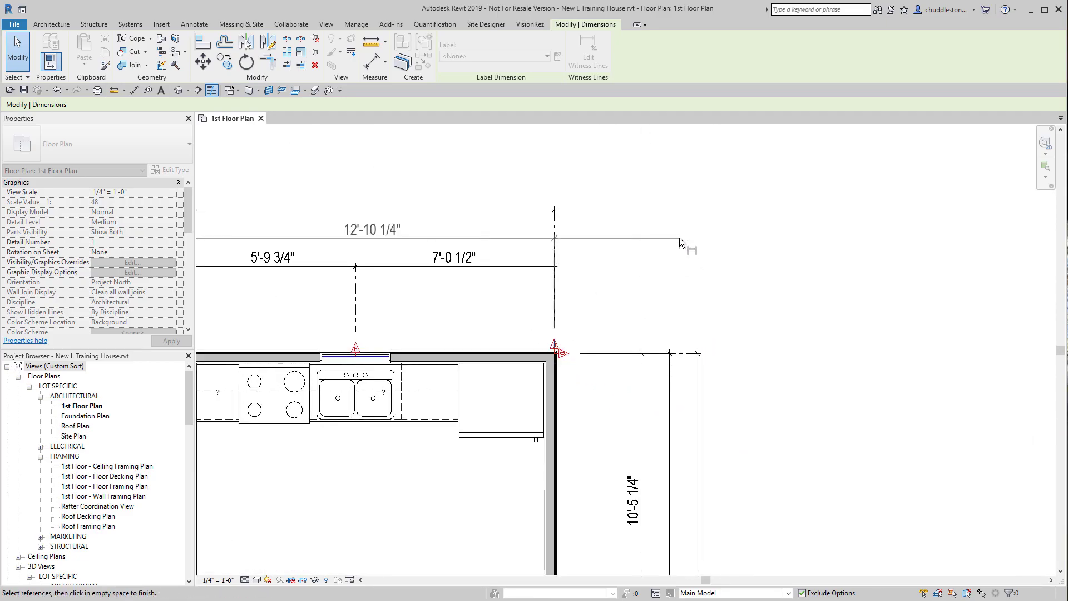
click(691, 271)
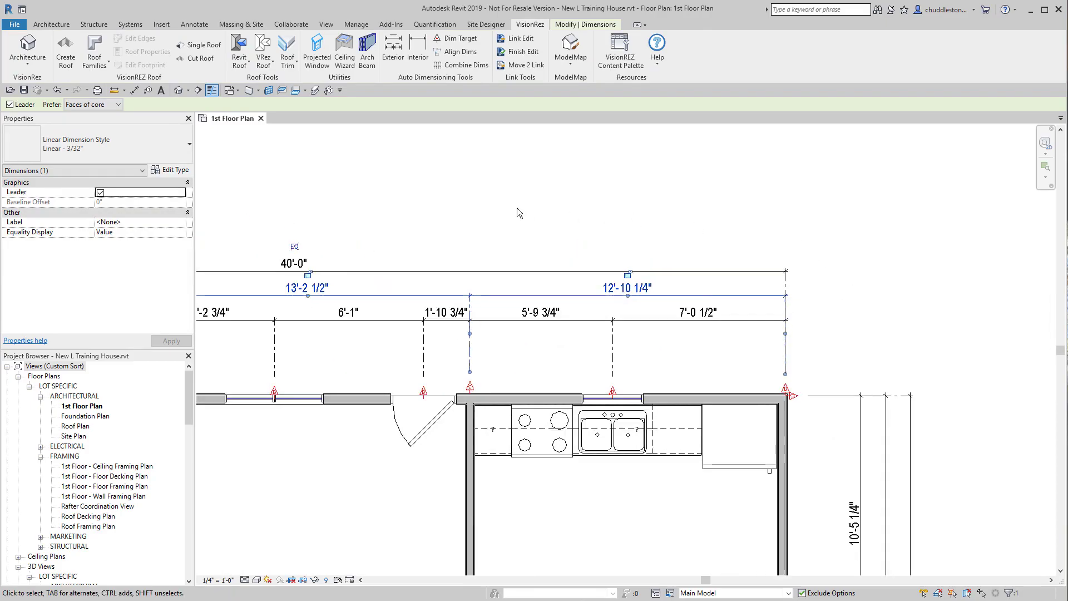
click(517, 212)
Extend the innermost east dimension string with a witness line at the Target D on the garage's southeast corner.
scroll(517, 212, down, 2)
middle_drag(517, 212, 400, 32)
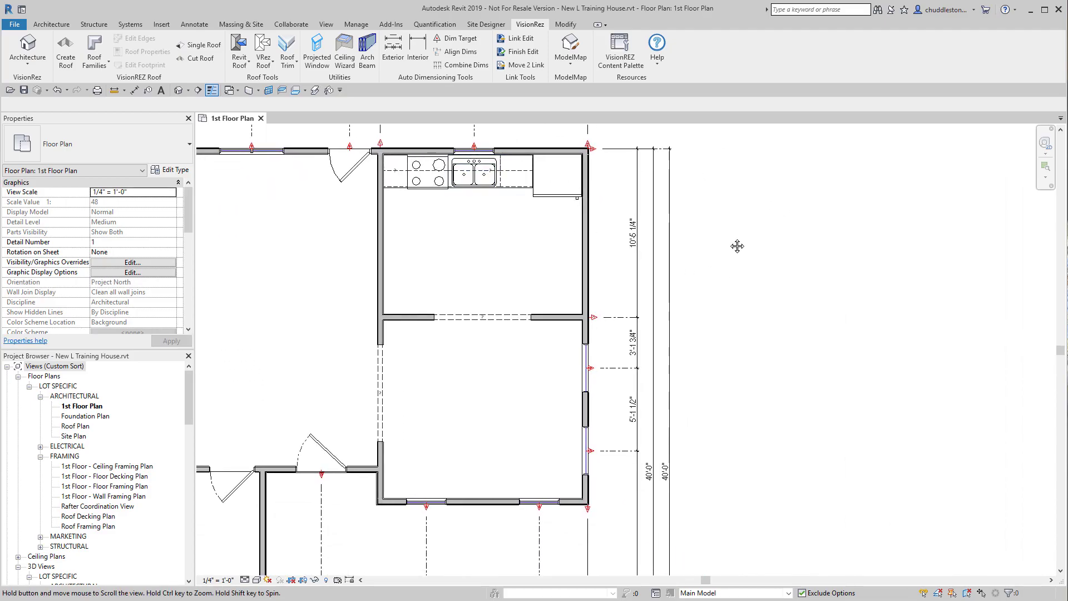
scroll(736, 251, down, 3)
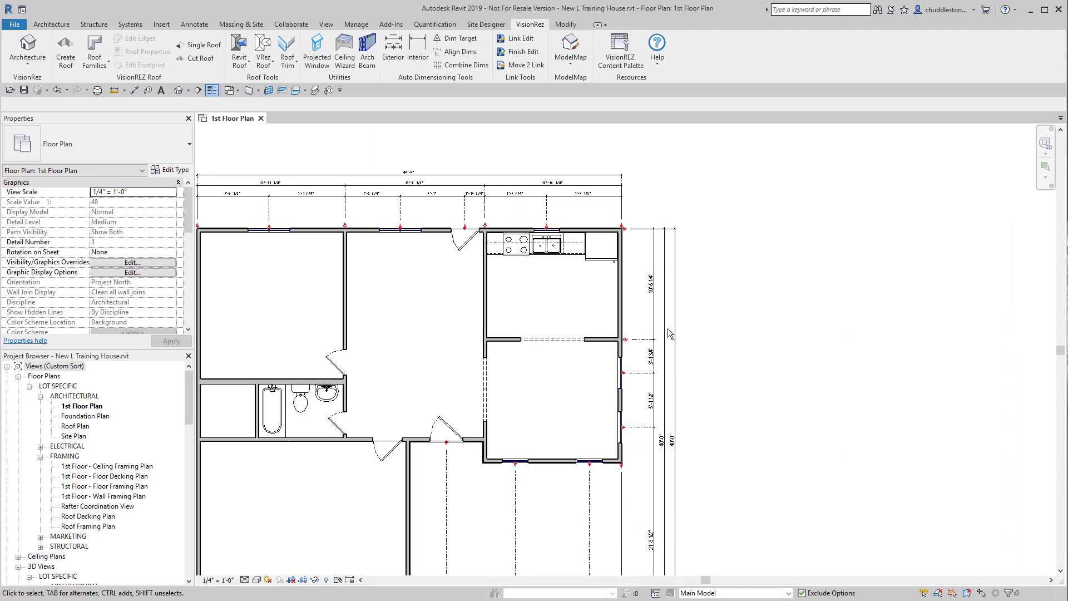
scroll(625, 418, up, 4)
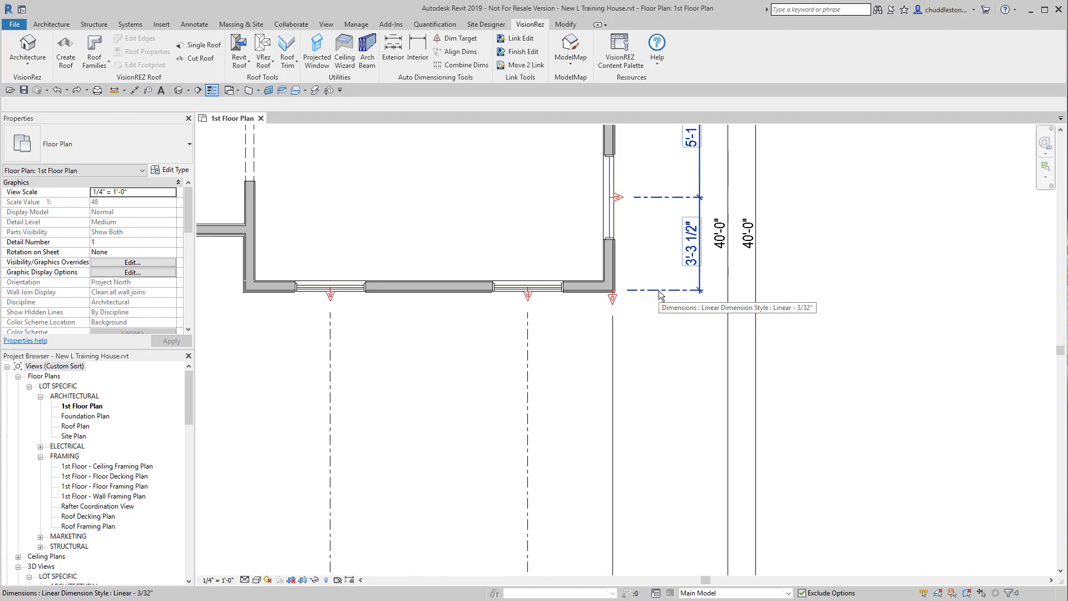
middle_drag(672, 306, 630, 282)
scroll(605, 241, up, 1)
click(606, 227)
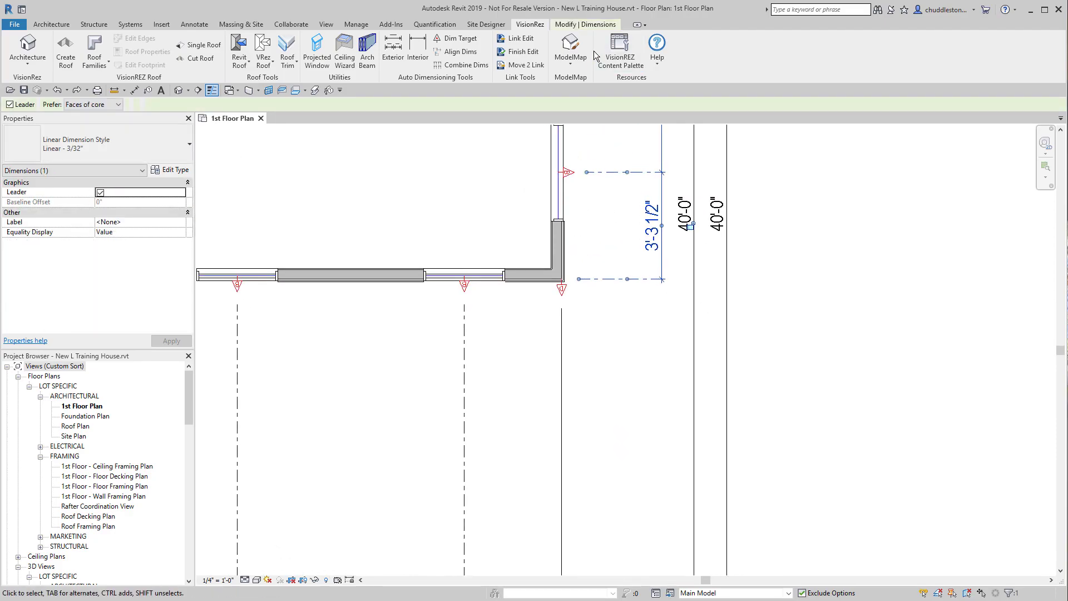
click(591, 25)
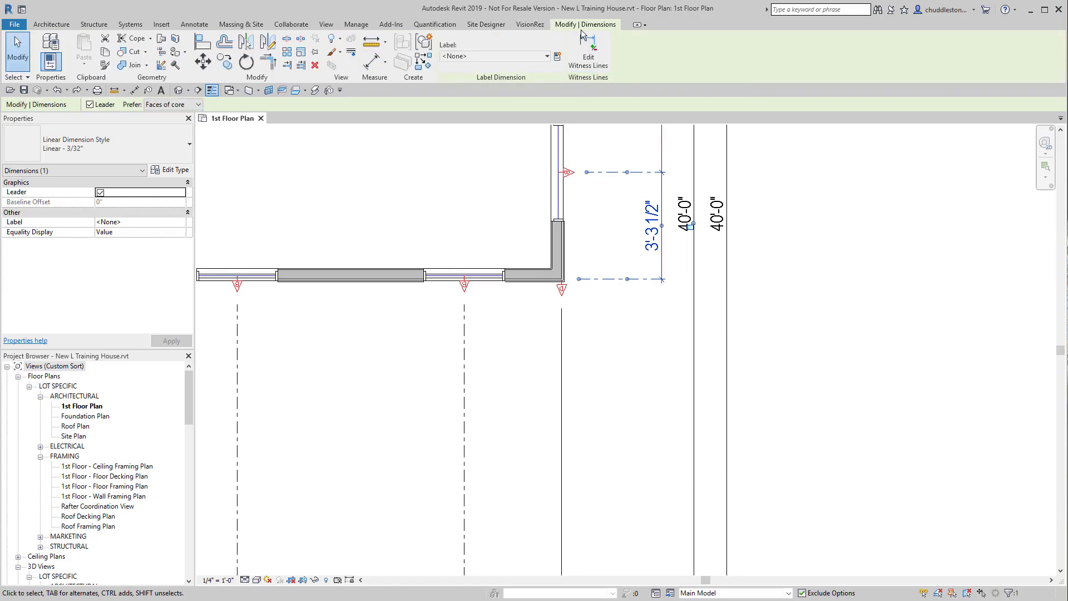
click(590, 65)
scroll(640, 339, down, 3)
scroll(672, 302, up, 5)
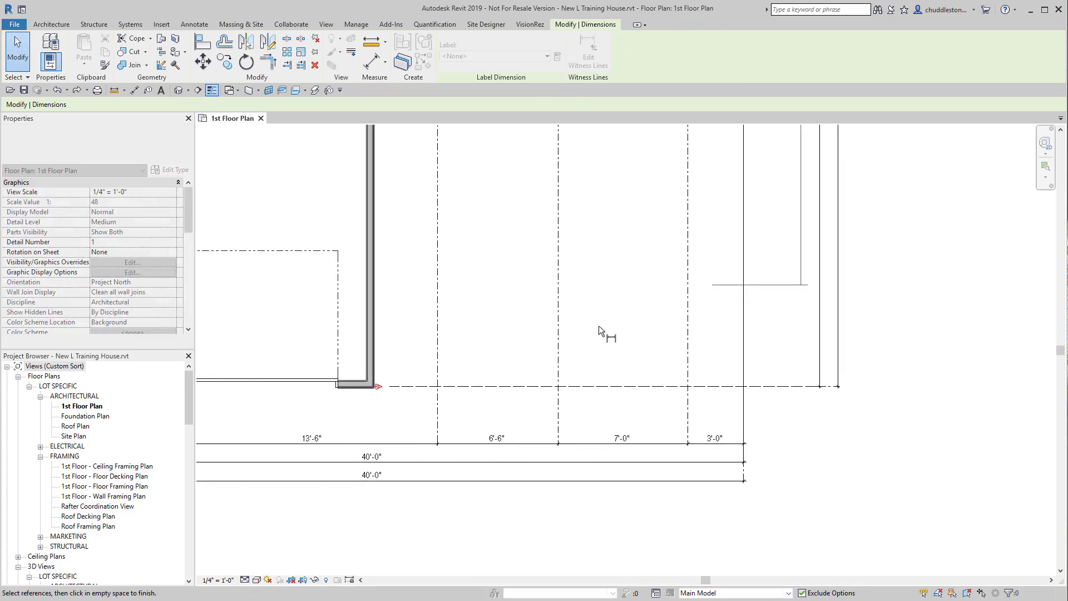
middle_drag(311, 388, 613, 293)
scroll(573, 312, up, 5)
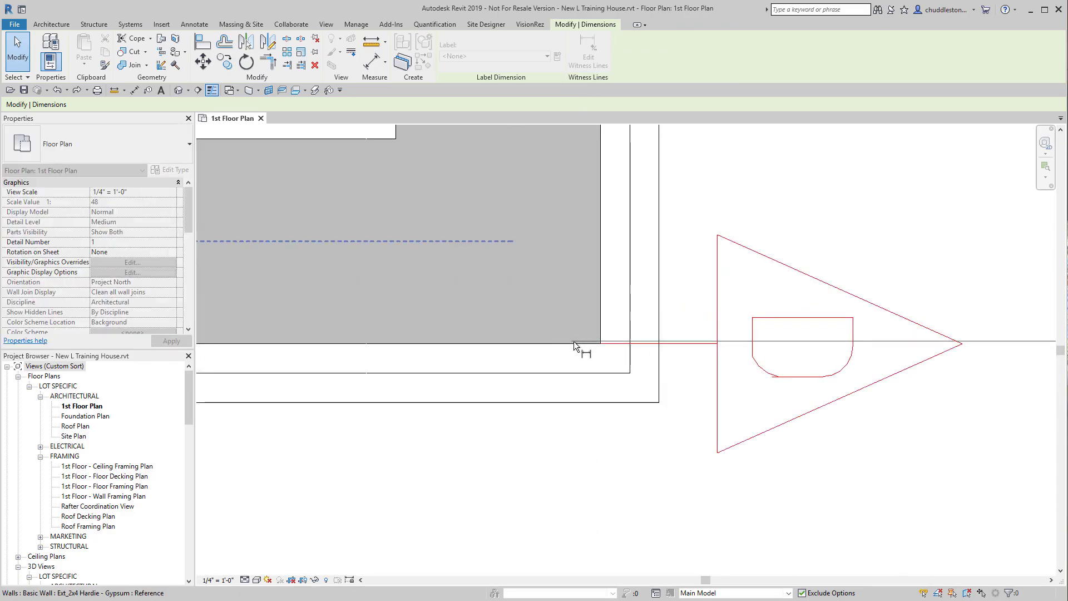
scroll(649, 353, down, 4)
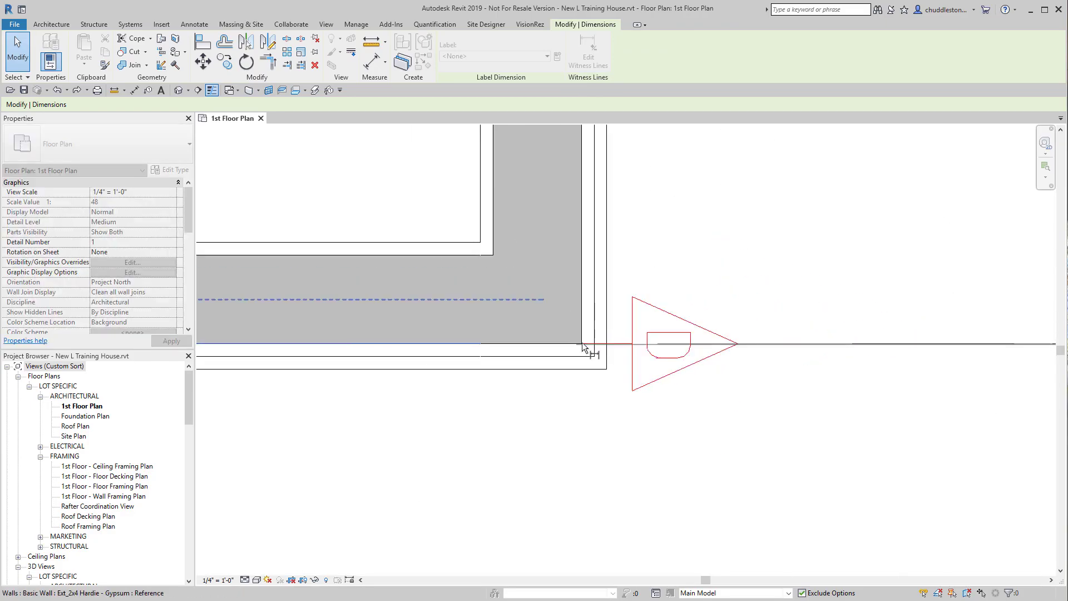
scroll(696, 345, down, 2)
click(627, 345)
scroll(727, 354, down, 2)
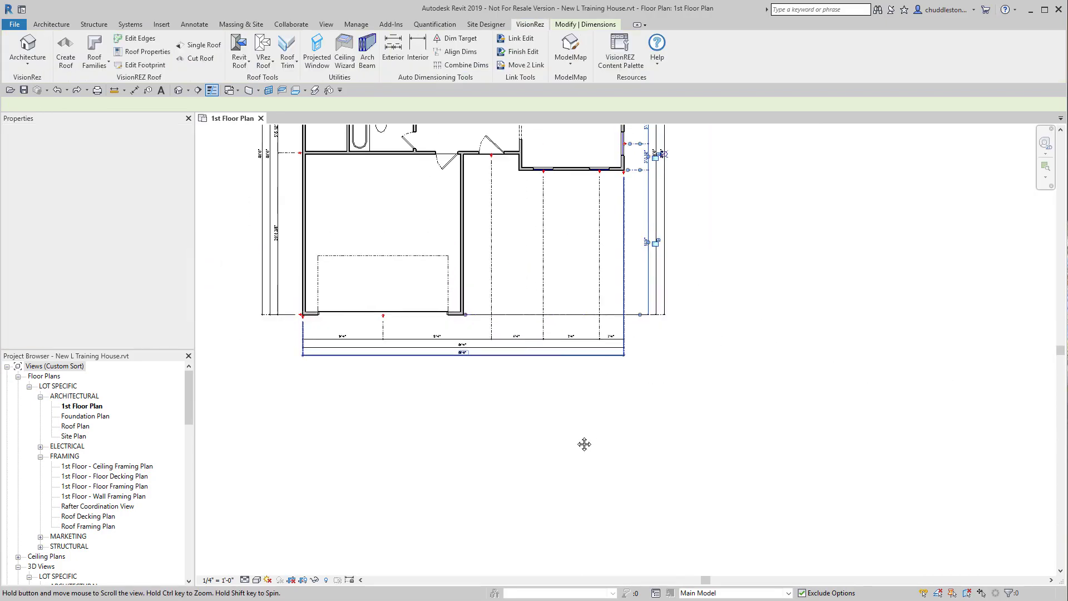
middle_drag(731, 299, 733, 366)
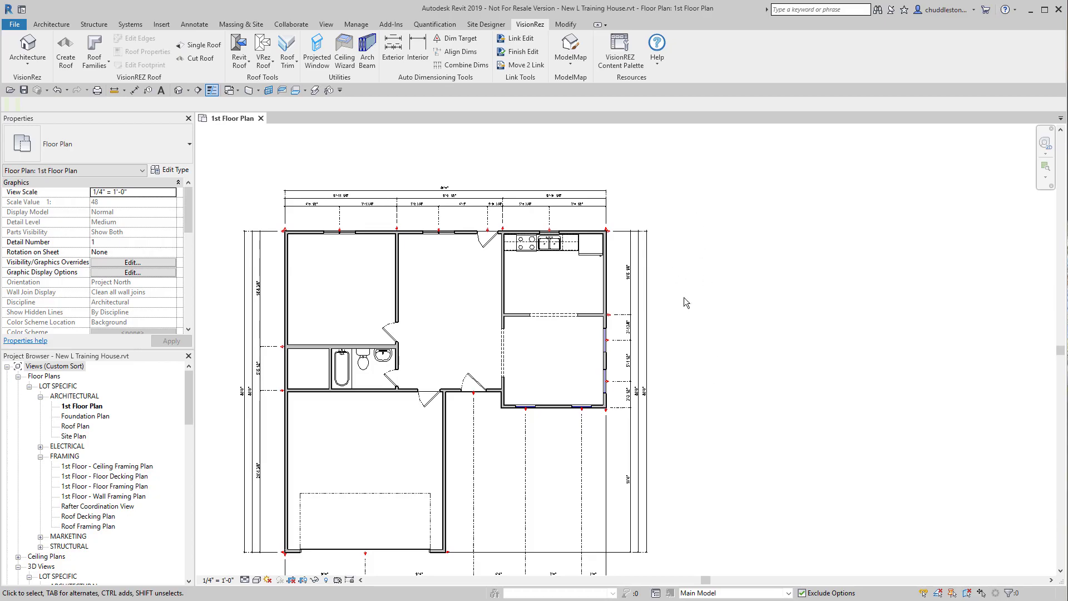
Split the middle east dimension string with witness lines at the interior wall's Target C and the southeast room corner's Target D.
click(640, 321)
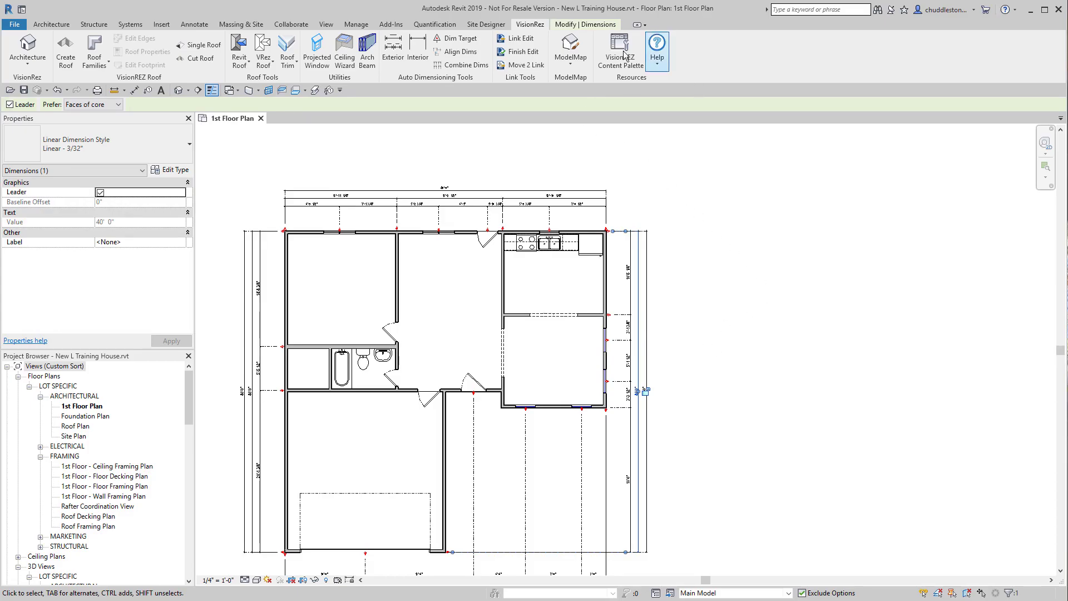
click(585, 24)
click(585, 49)
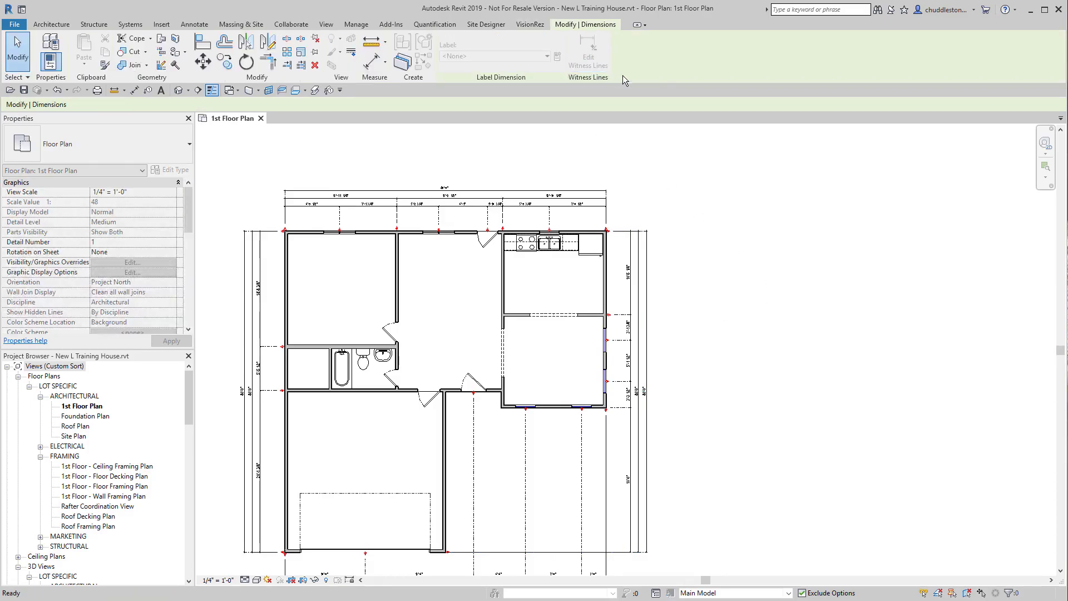
scroll(626, 316, up, 4)
scroll(625, 316, up, 2)
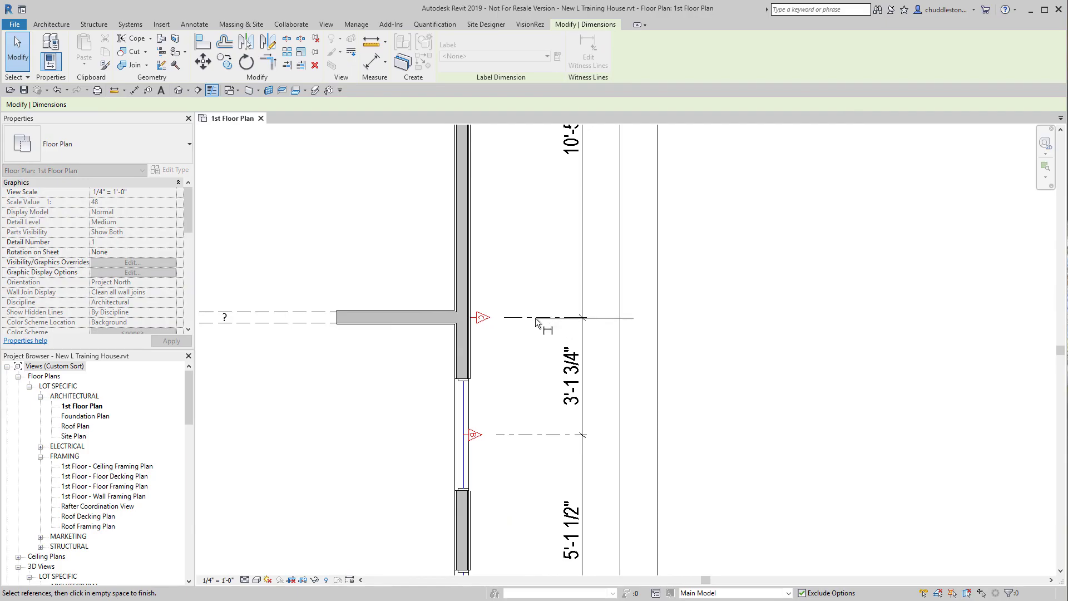
click(472, 317)
scroll(515, 367, down, 2)
middle_drag(516, 367, 555, 101)
scroll(549, 356, up, 5)
scroll(482, 418, up, 3)
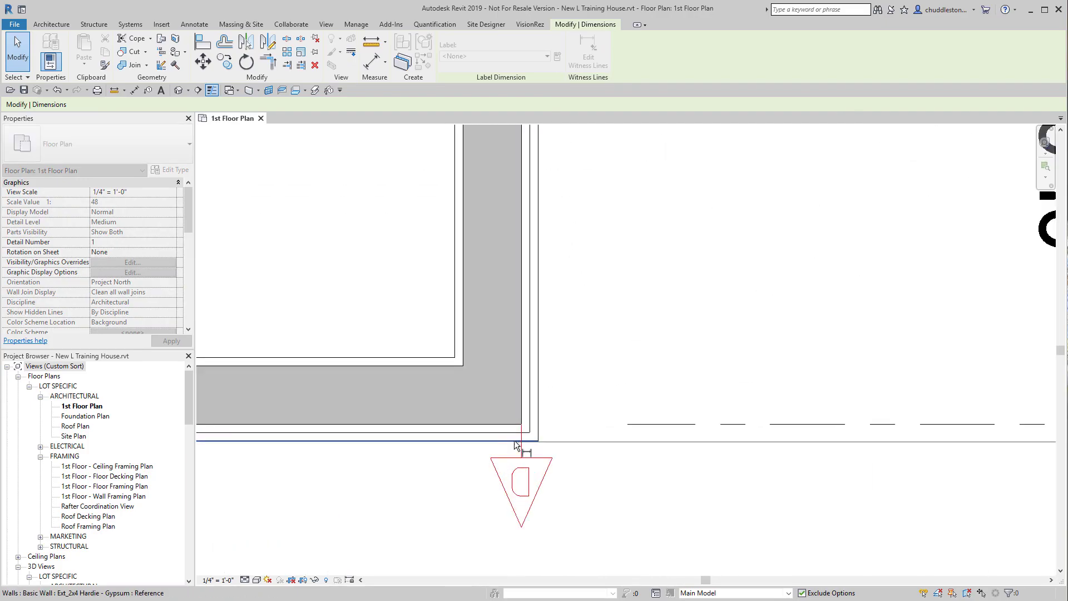
scroll(501, 436, down, 2)
scroll(618, 437, down, 5)
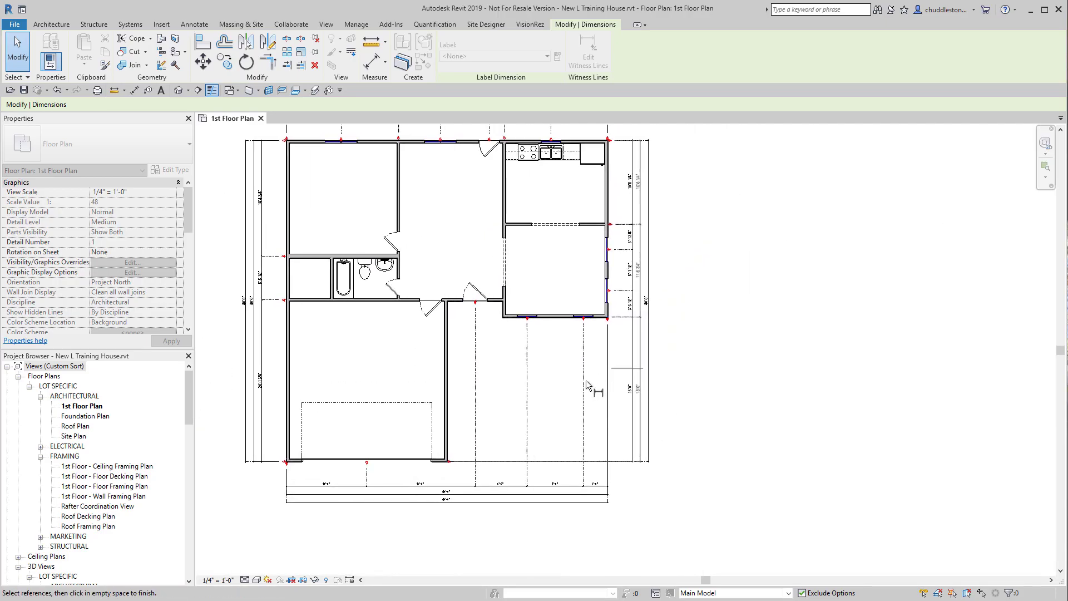
scroll(483, 428, up, 5)
scroll(483, 427, up, 2)
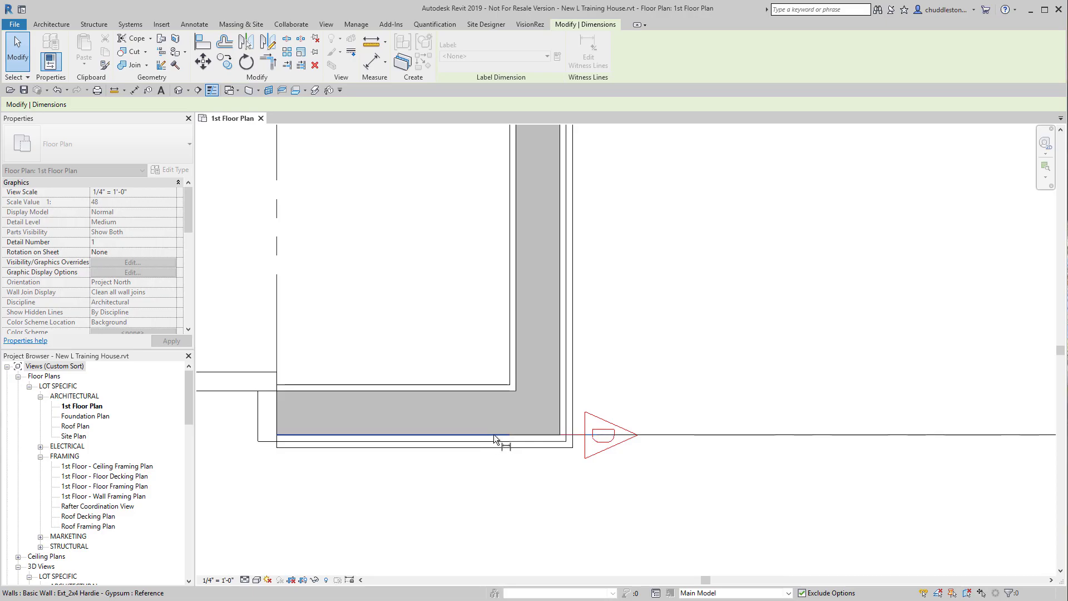
scroll(501, 443, down, 4)
click(783, 463)
scroll(782, 462, down, 1)
middle_drag(783, 463, 498, 431)
scroll(498, 430, down, 2)
key(Escape)
Delete the duplicate 18'-0" and 10'-5 1/4" segments from the innermost east dimension string.
middle_drag(782, 270, 777, 333)
scroll(578, 302, up, 2)
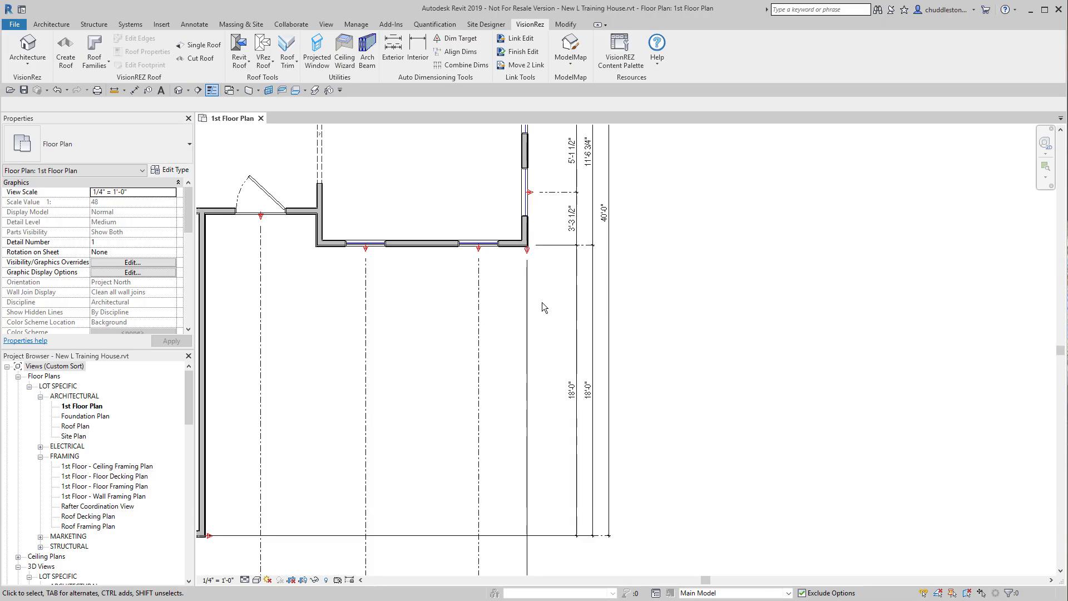
click(576, 322)
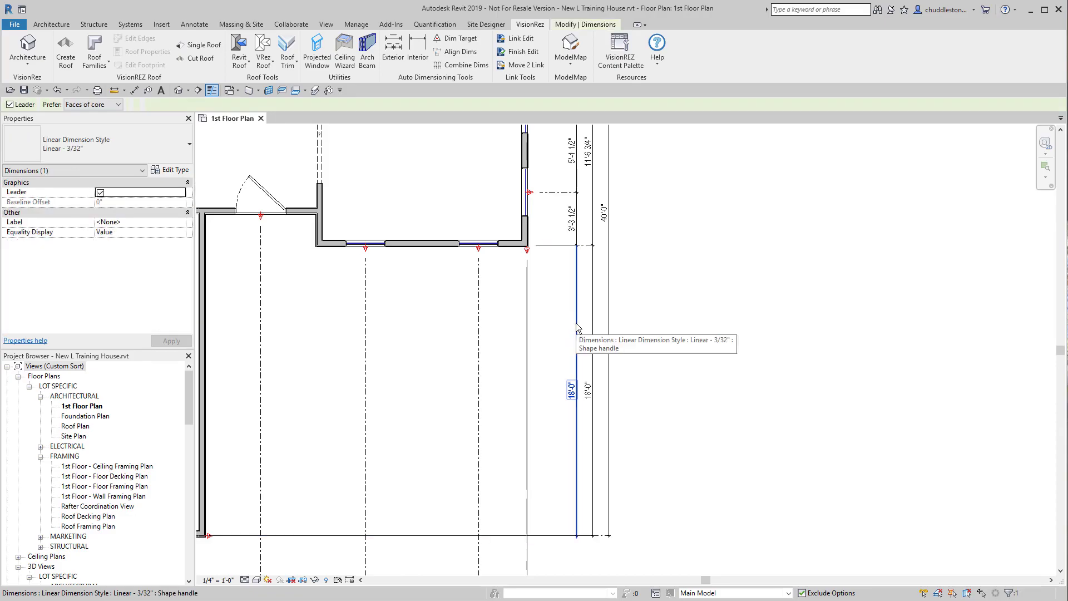
key(Delete)
click(609, 323)
scroll(639, 327, down, 3)
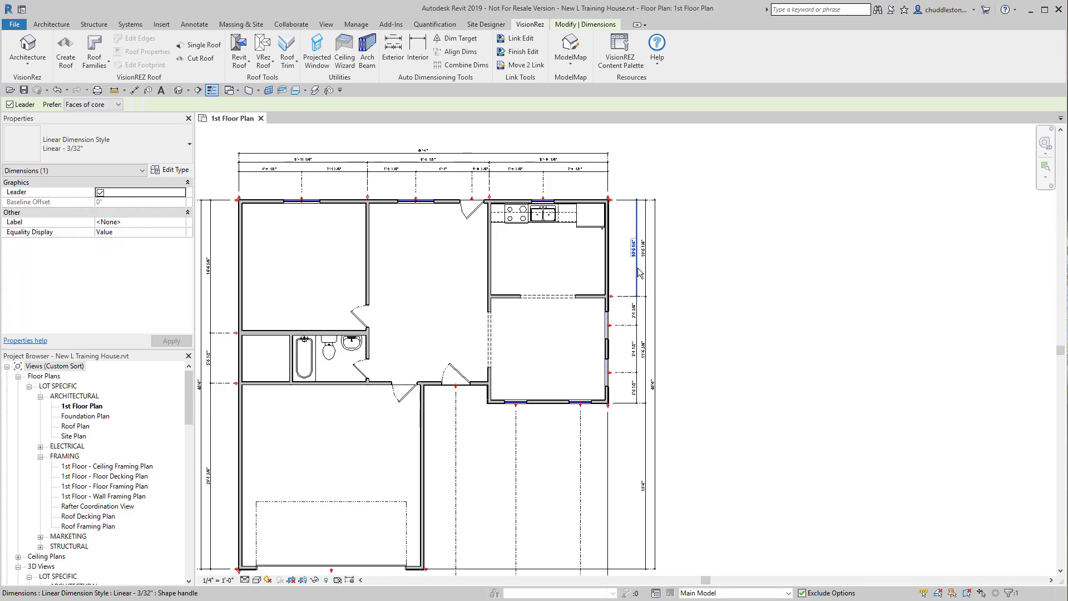
click(774, 234)
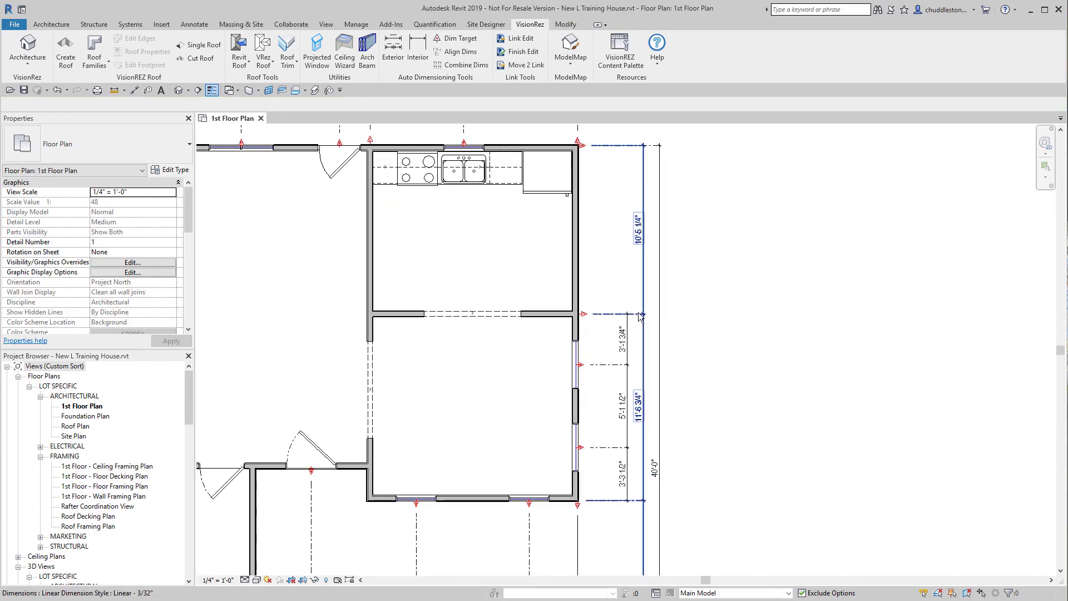
Add a witness line at the outer core face of the southeast room's west wall to the innermost south dimension string.
scroll(540, 457, up, 2)
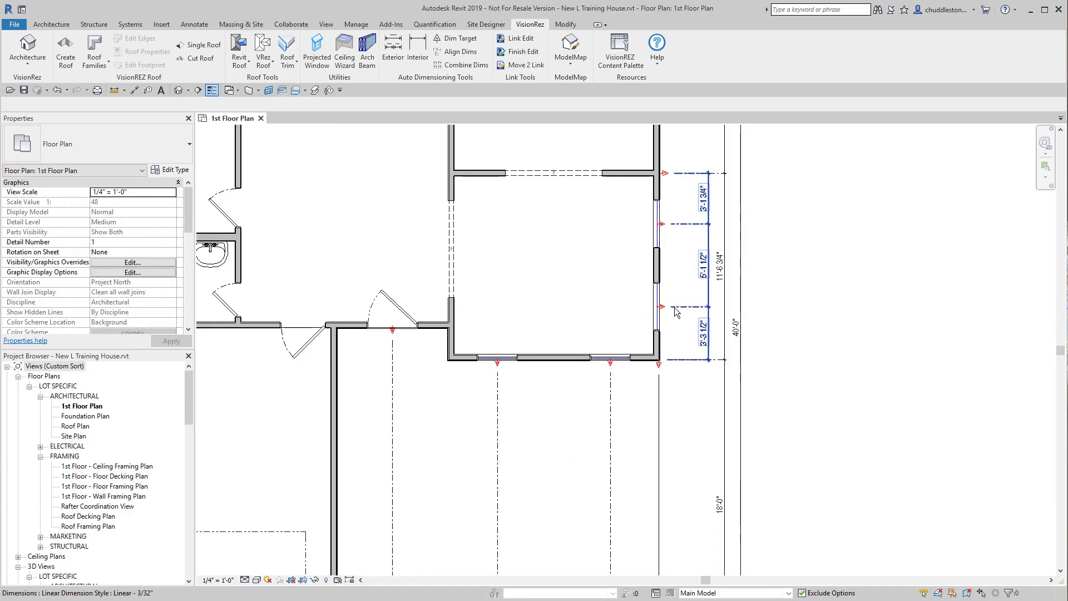
scroll(578, 330, down, 1)
middle_drag(578, 330, 671, 188)
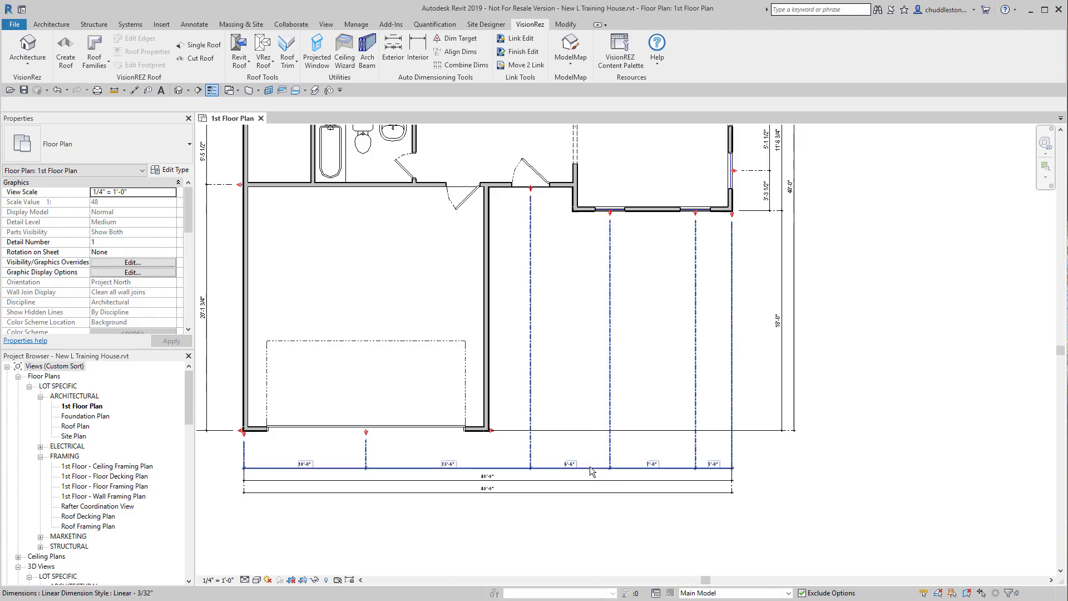
click(608, 354)
click(585, 24)
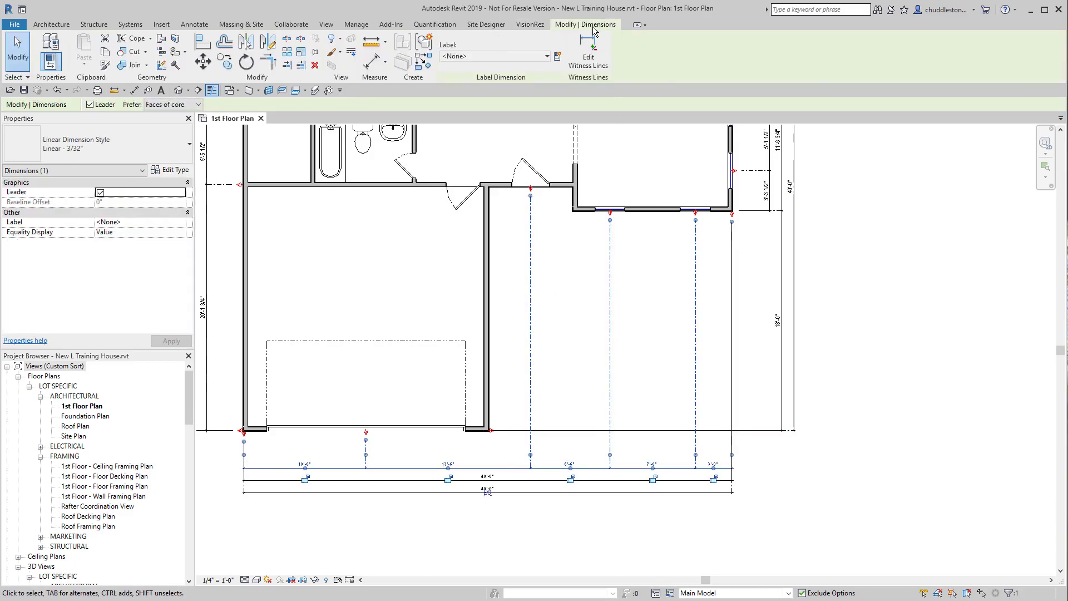
click(588, 47)
scroll(580, 227, up, 5)
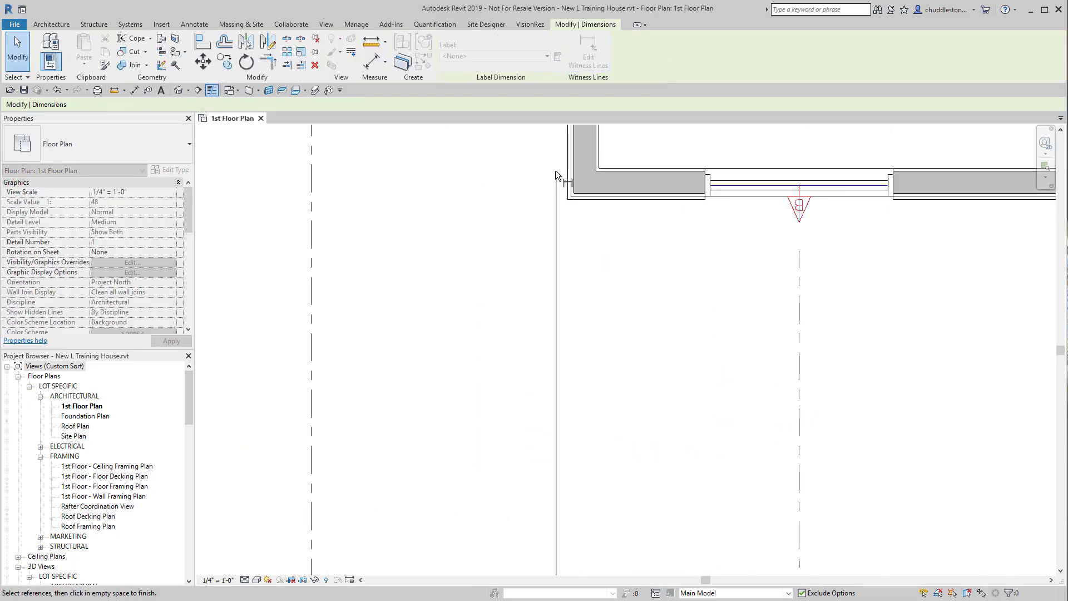
scroll(586, 196, up, 5)
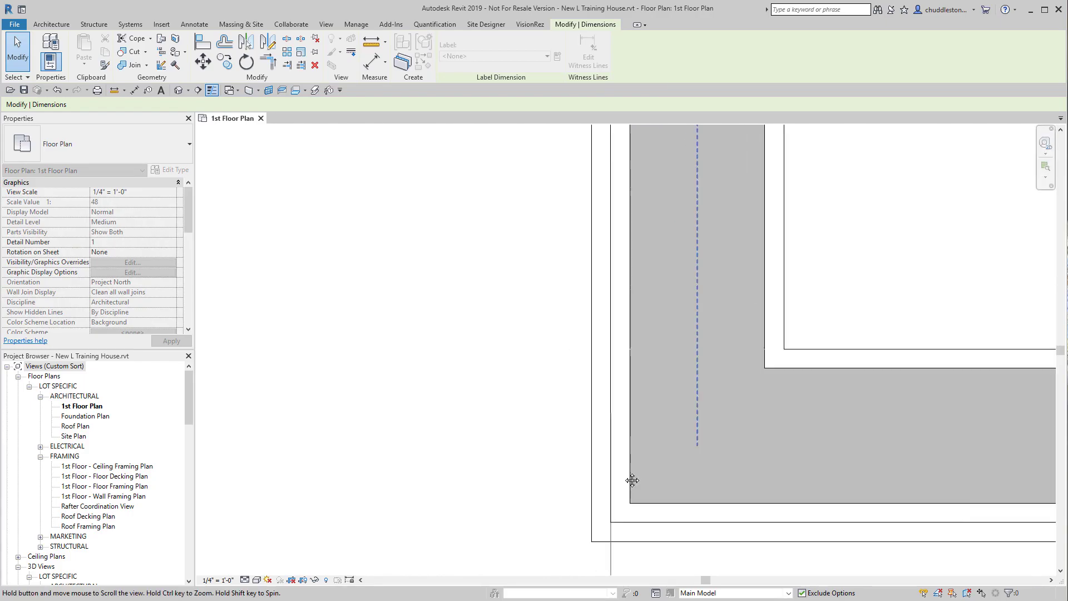
scroll(643, 231, down, 6)
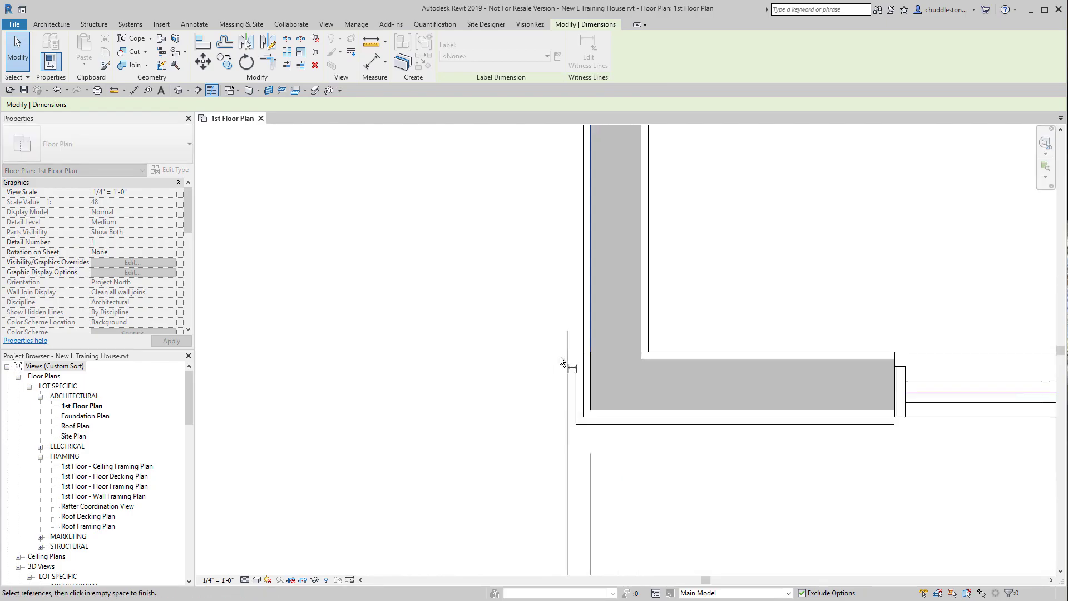
scroll(524, 376, down, 3)
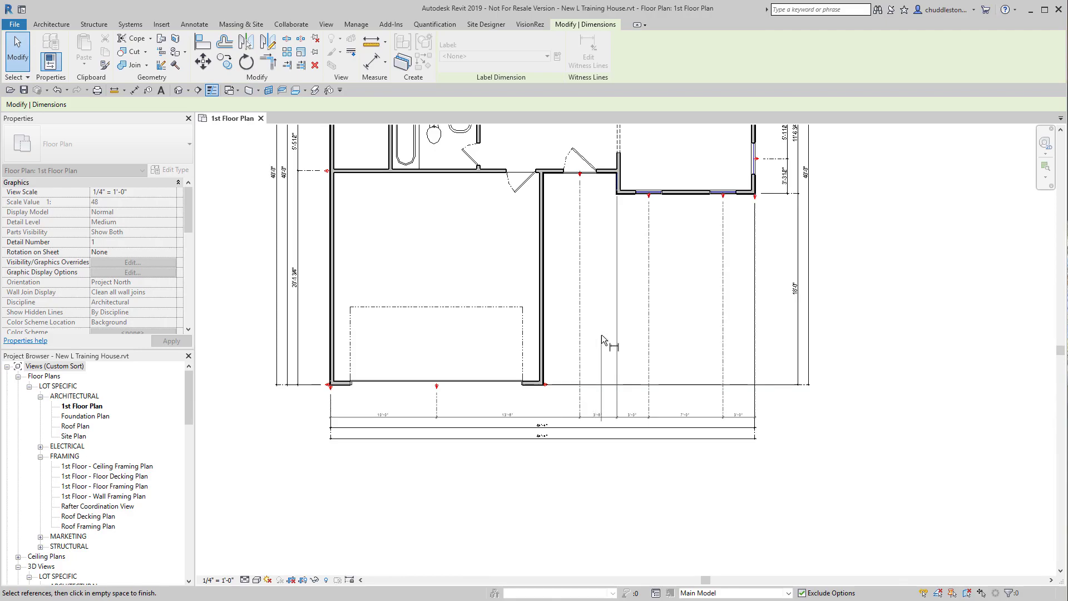
Add a witness line at the outer core face of the garage's east wall to the same south string and finish editing.
scroll(545, 392, up, 5)
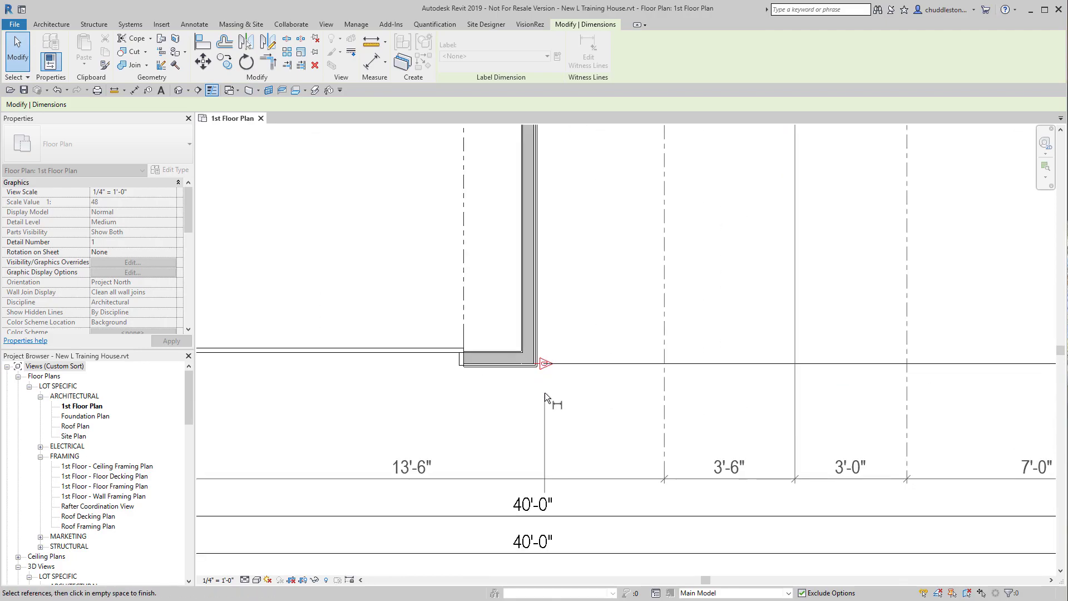
scroll(545, 393, up, 8)
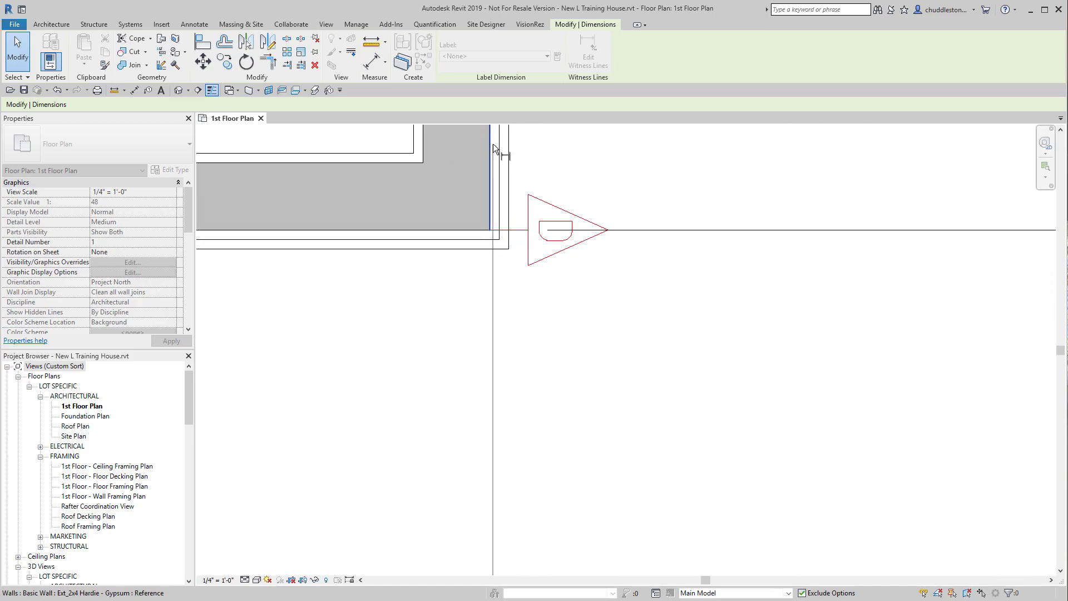
middle_drag(493, 143, 497, 297)
click(488, 287)
scroll(493, 407, down, 9)
middle_drag(493, 406, 656, 249)
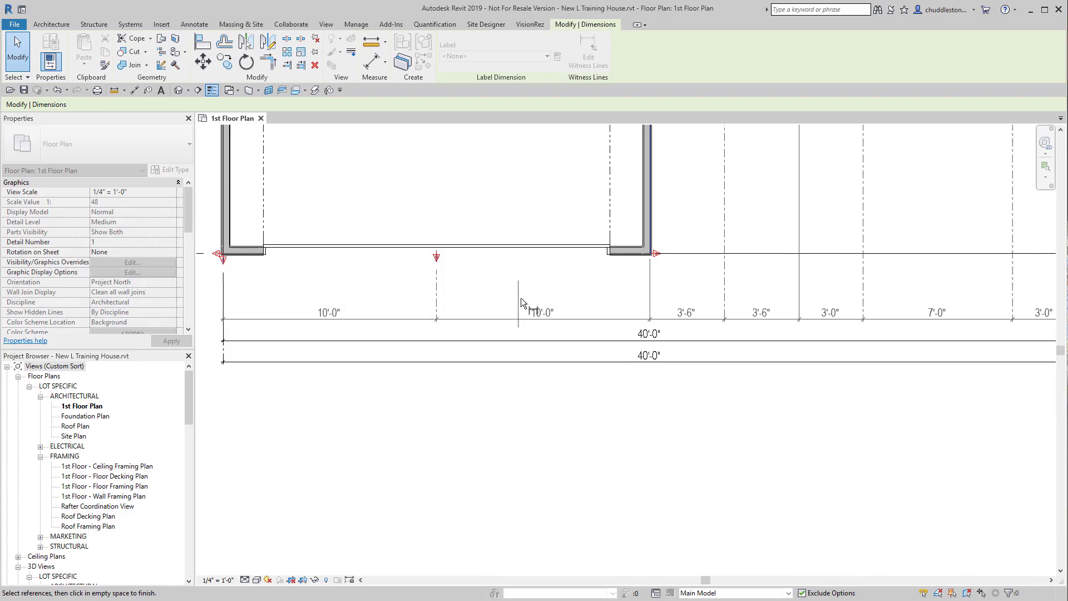
click(446, 450)
key(Escape)
Place an aligned dimension for the jog between the core faces of the entry door wall and the southeast room's south wall.
scroll(618, 467, down, 2)
middle_drag(618, 245, 665, 567)
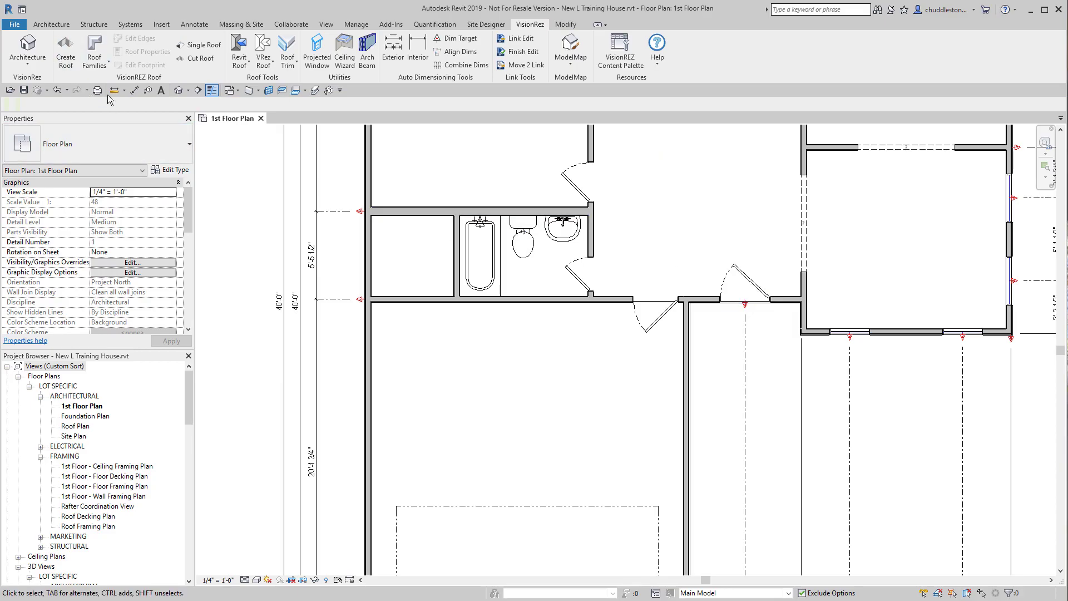
click(135, 90)
scroll(796, 305, up, 4)
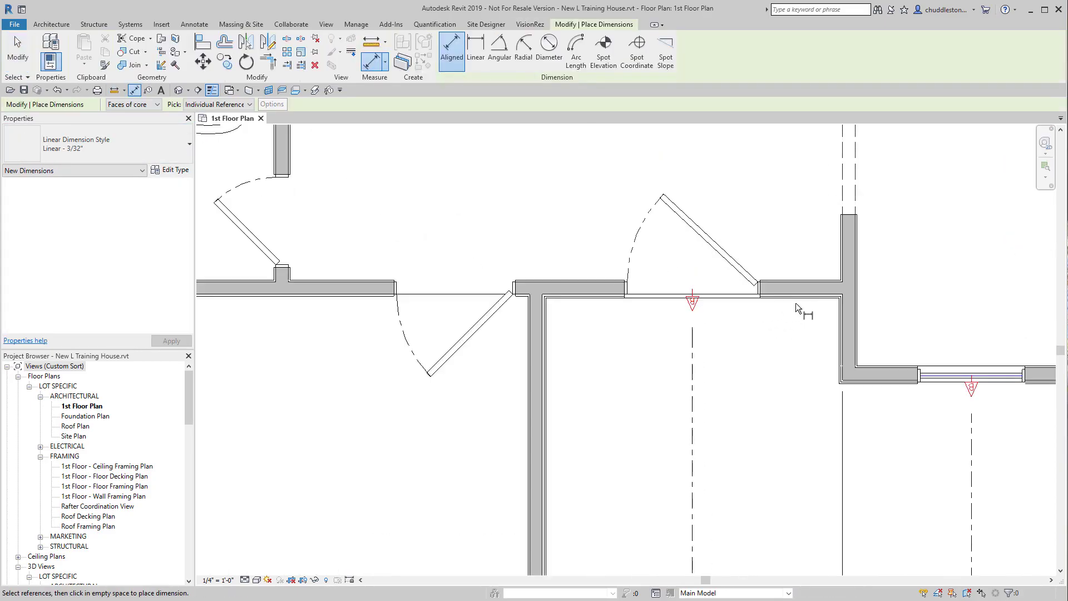
scroll(796, 304, up, 2)
click(791, 288)
click(950, 439)
click(809, 446)
scroll(612, 405, down, 1)
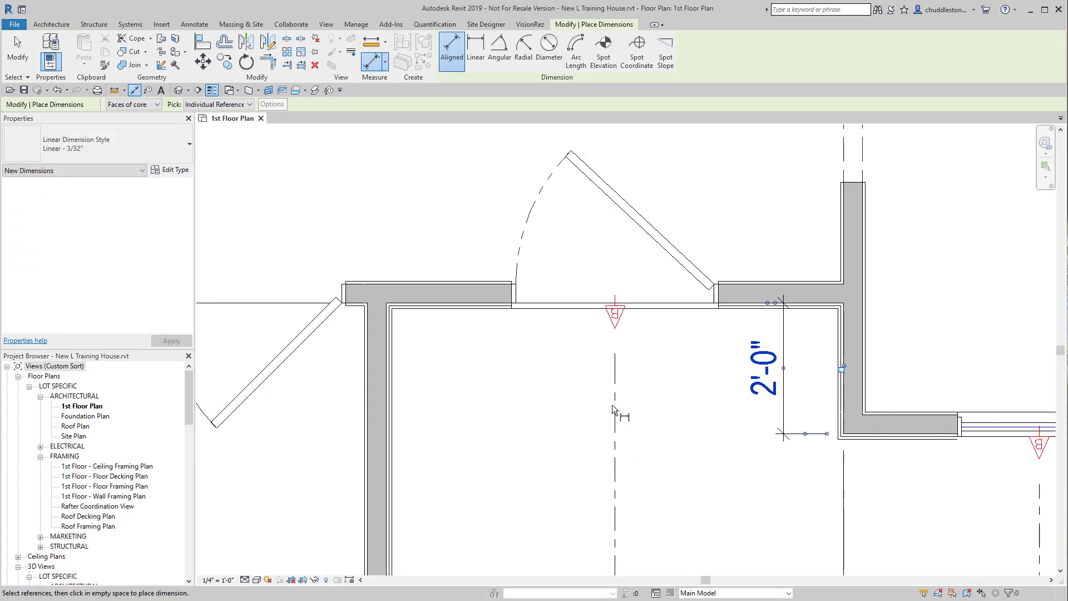
Examine the dimension strings along the west side of the floor plan.
scroll(612, 405, down, 2)
middle_drag(469, 429, 616, 369)
scroll(615, 369, down, 3)
middle_drag(472, 392, 726, 351)
scroll(727, 352, down, 2)
middle_drag(621, 378, 636, 387)
scroll(494, 345, up, 4)
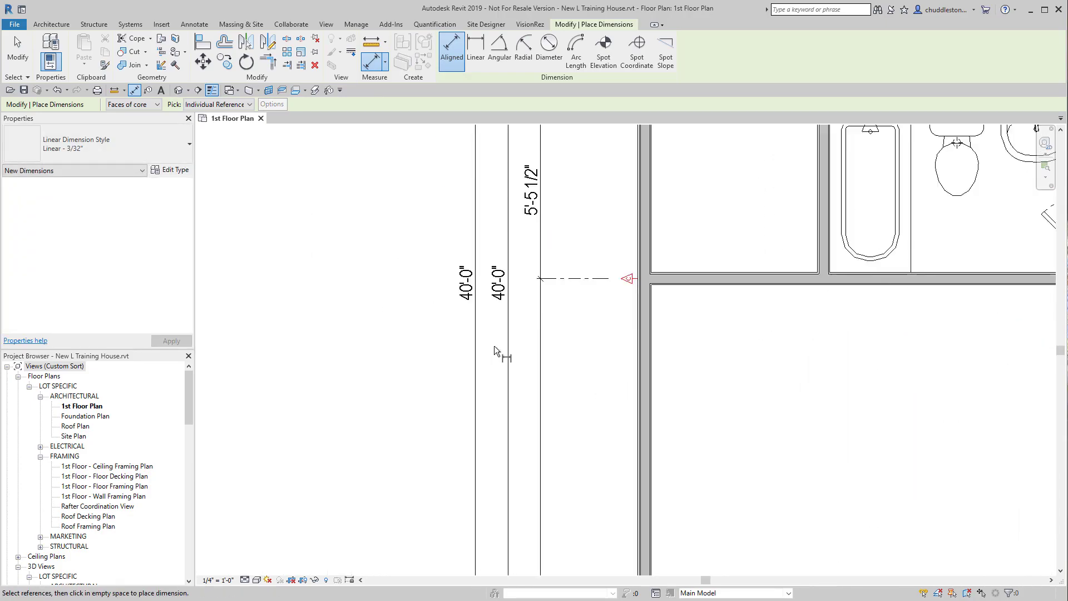
scroll(494, 346, up, 1)
right_click(390, 335)
click(409, 343)
scroll(439, 389, down, 3)
middle_drag(411, 545, 429, 312)
scroll(430, 312, down, 3)
scroll(430, 312, down, 3)
middle_drag(426, 383, 445, 433)
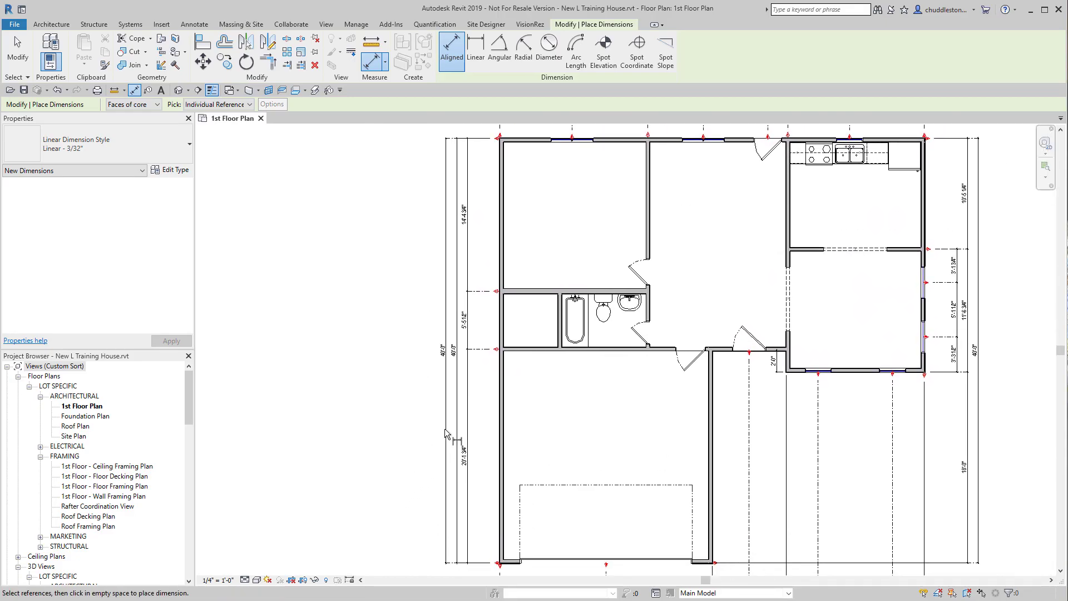
Leave dimension placement and delete the duplicate outermost overall dimension along the plan's west side.
scroll(338, 411, down, 1)
right_click(338, 410)
click(356, 419)
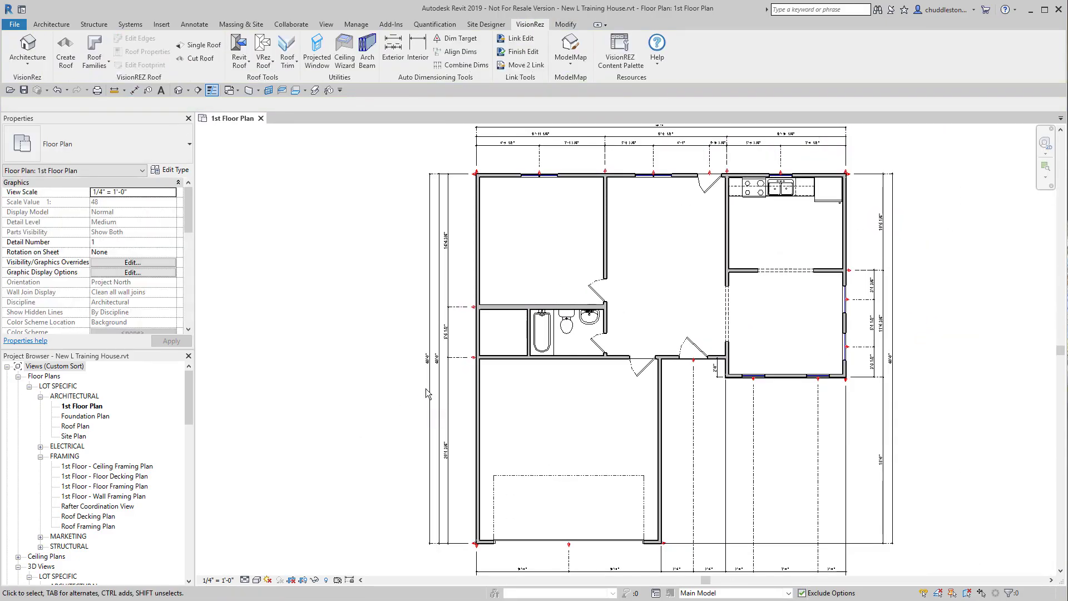
click(425, 389)
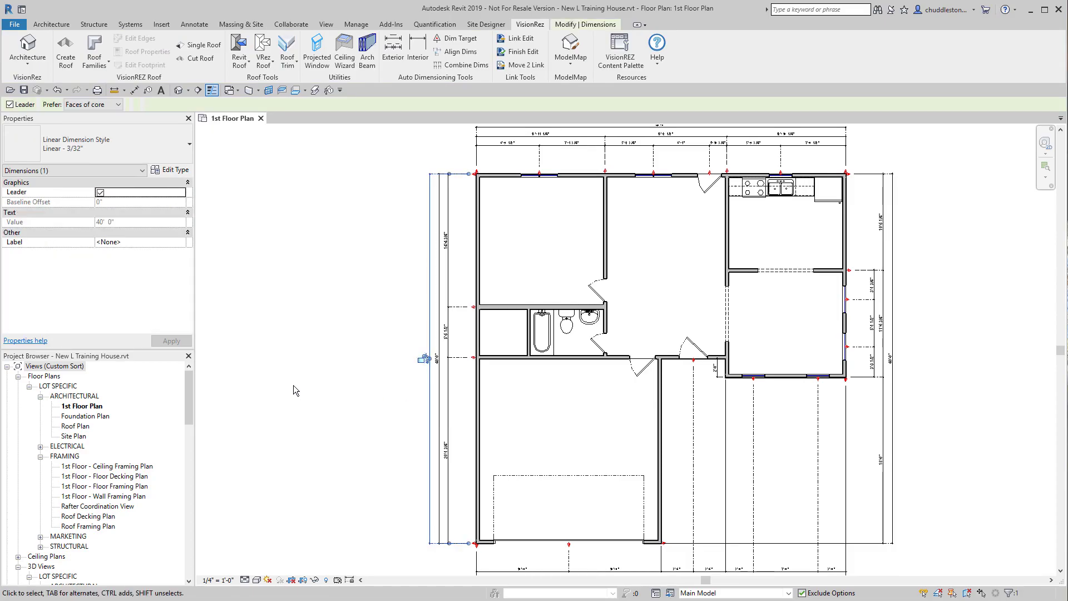
key(Escape)
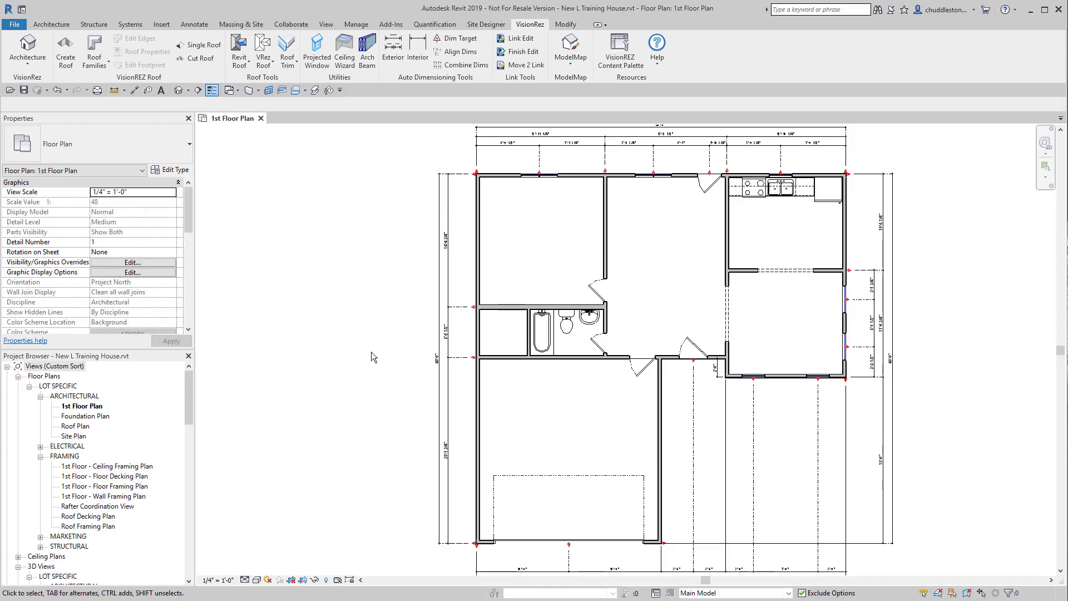
Start an interior dimension chain with the Base Style configuration, targeting Core Face Start of walls with Dimensions to Elements placement.
click(417, 53)
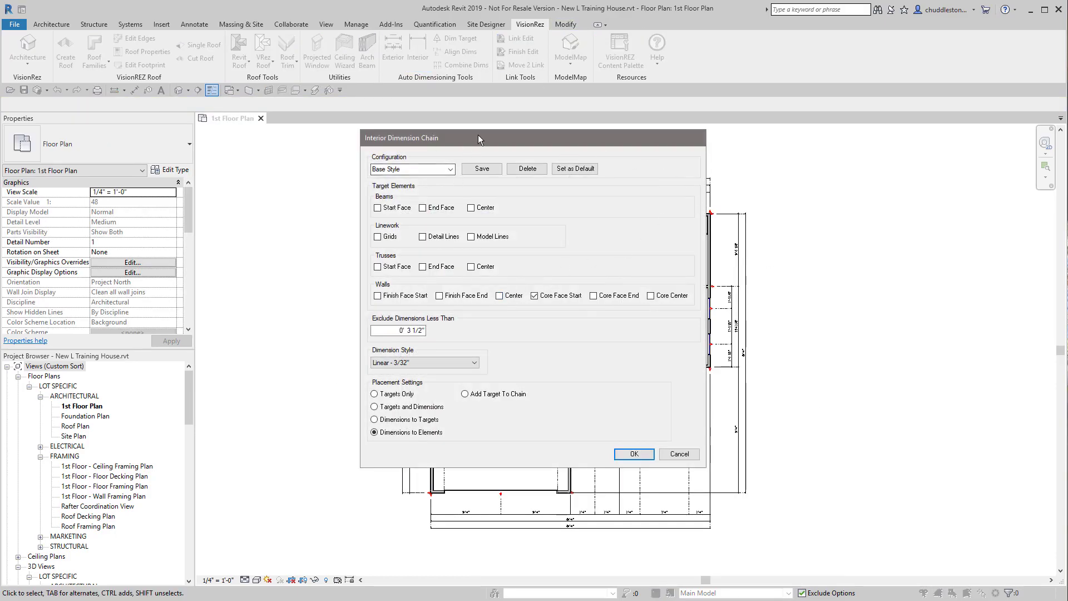
drag(478, 134, 549, 172)
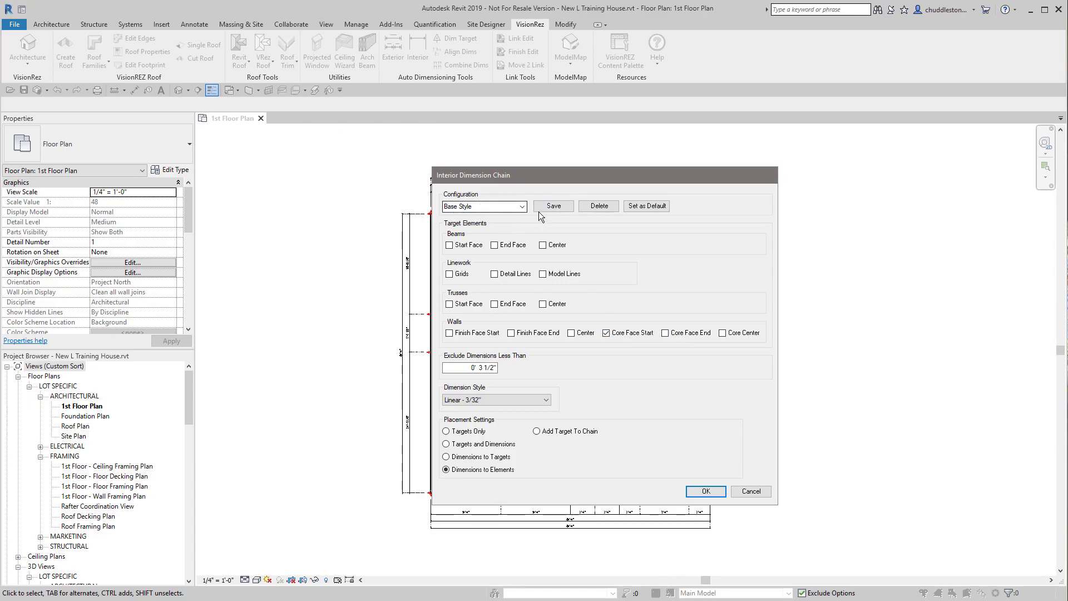
click(522, 207)
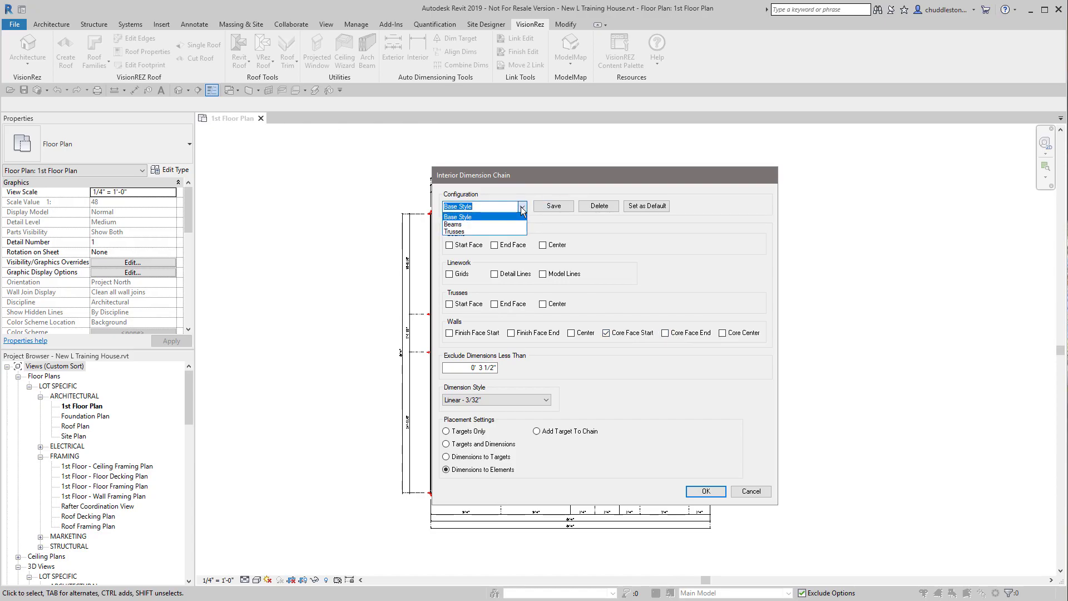
click(635, 376)
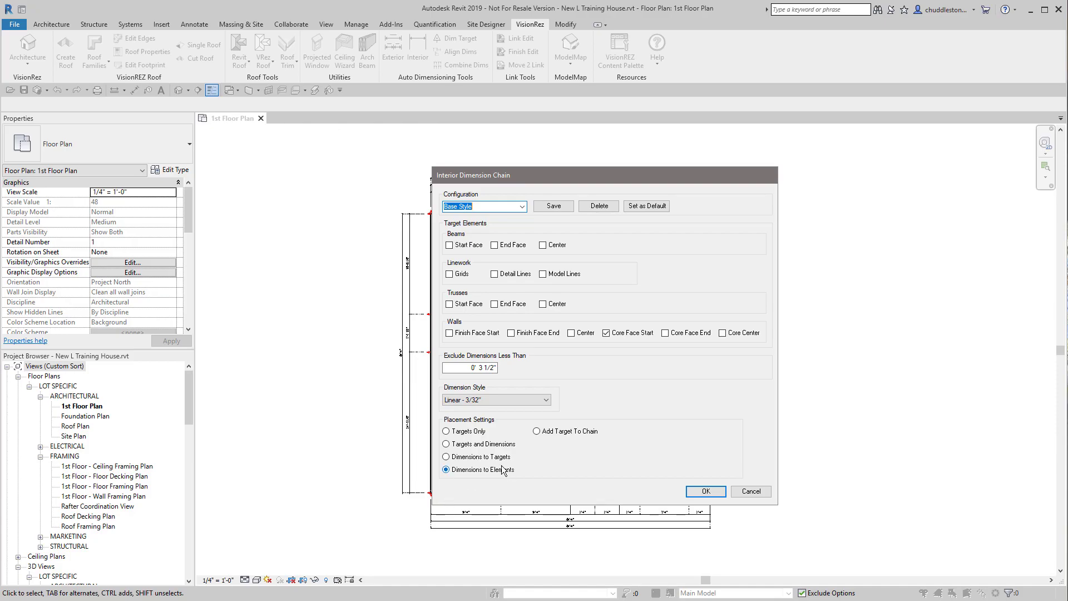
click(705, 492)
Place the interior chain horizontally from the west exterior wall's outer core face across the three north rooms to the east exterior wall.
scroll(562, 350, up, 4)
scroll(398, 332, down, 1)
middle_drag(536, 303, 682, 273)
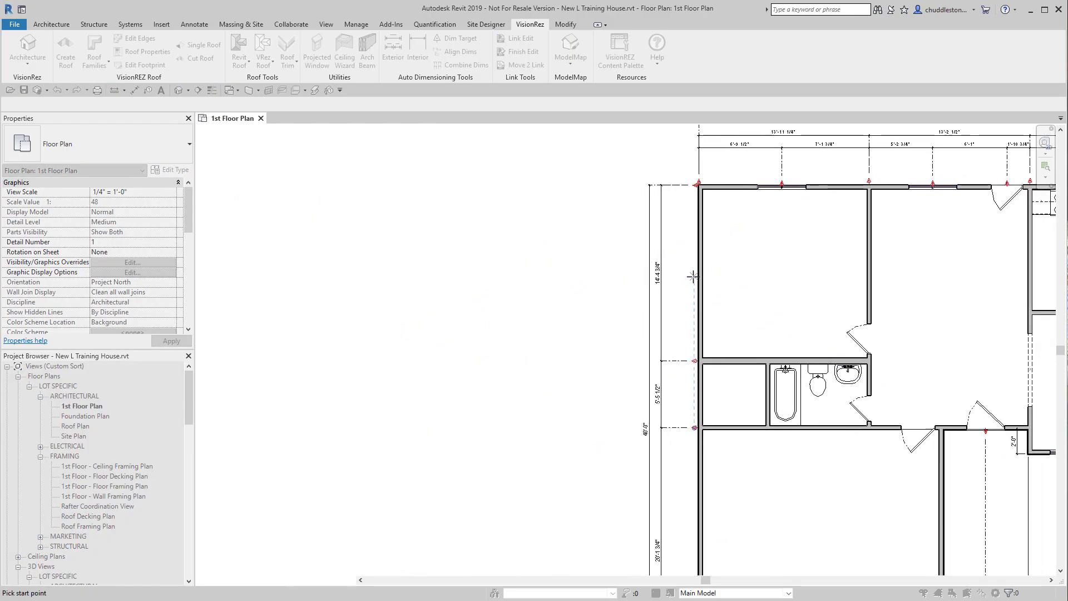
scroll(692, 276, up, 8)
scroll(736, 287, down, 6)
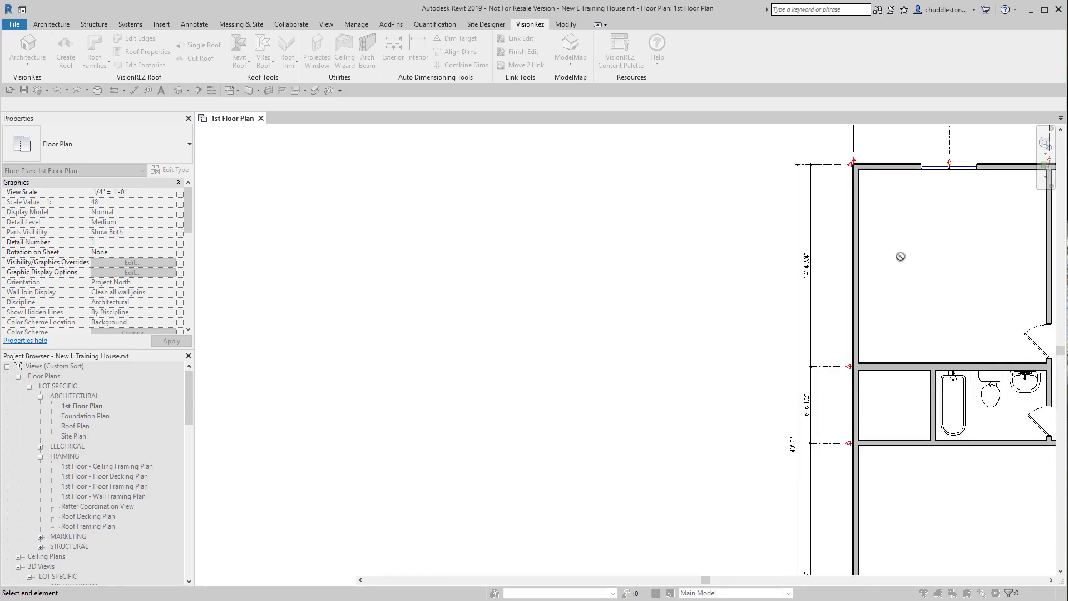
scroll(772, 371, up, 7)
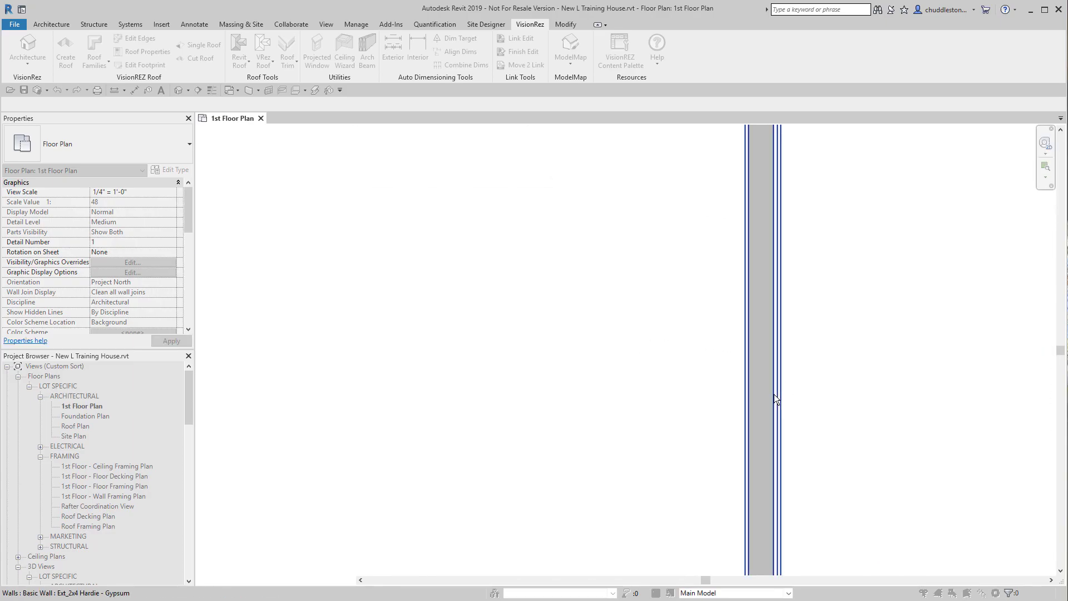
scroll(773, 394, up, 3)
key(m)
key(e)
scroll(812, 399, down, 5)
right_click(810, 395)
click(826, 405)
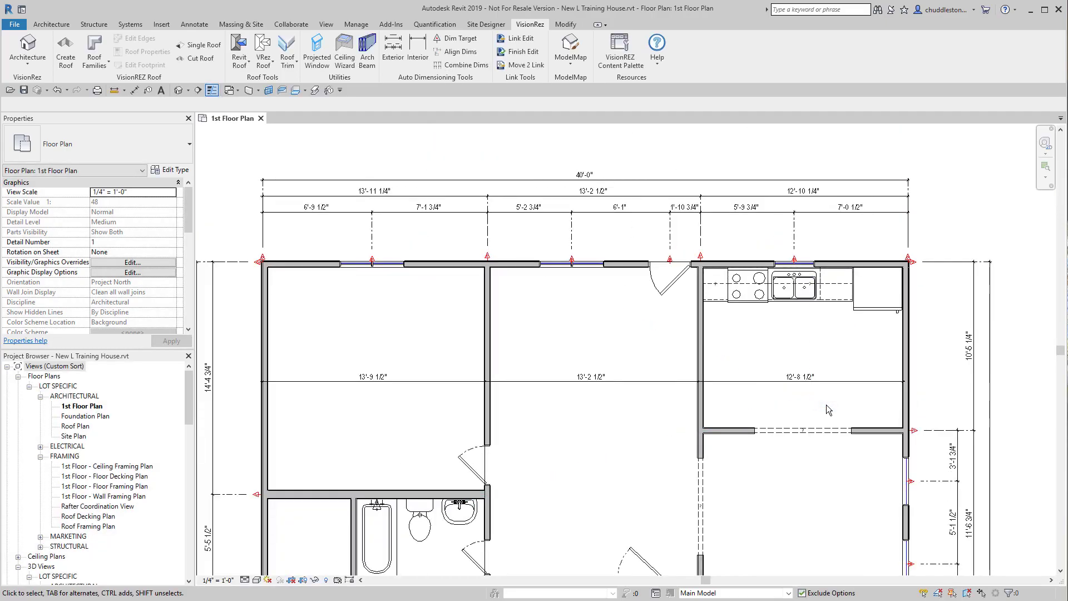
Move the east witness line of the horizontal interior chain to the outer core face of the kitchen's east exterior wall.
scroll(475, 402, up, 3)
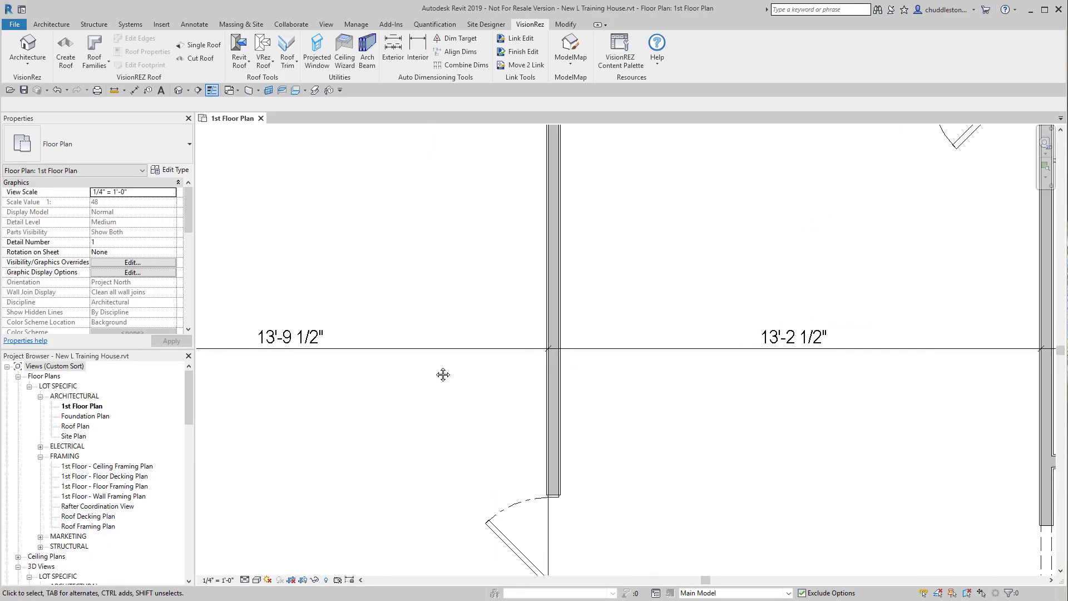
middle_drag(487, 375, 104, 405)
scroll(648, 359, down, 1)
middle_drag(1036, 380, 586, 551)
scroll(677, 357, up, 5)
click(702, 356)
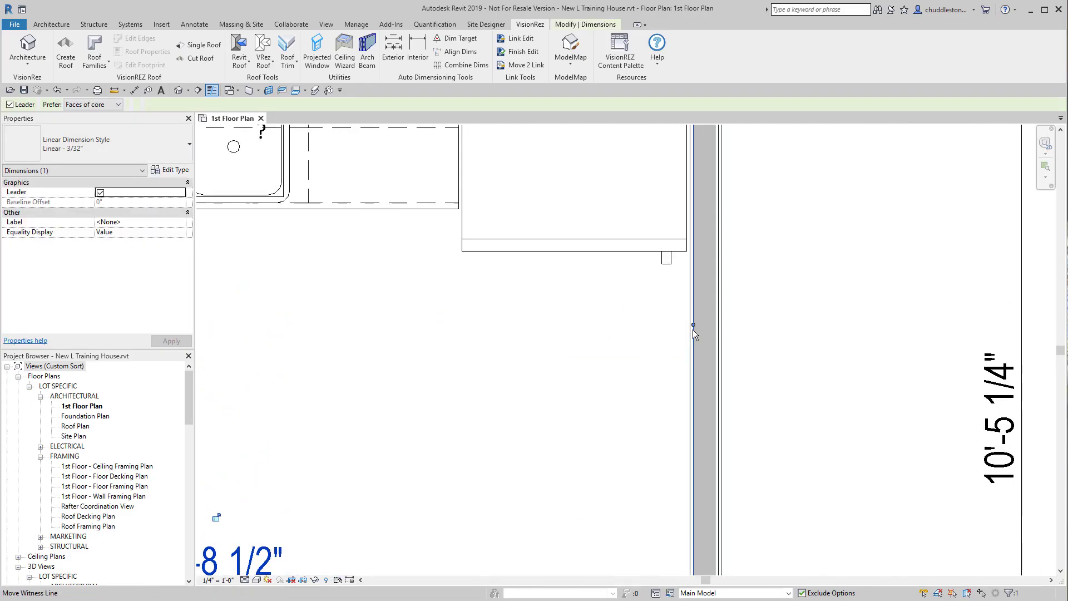
drag(693, 325, 713, 473)
scroll(547, 472, down, 3)
middle_drag(547, 471, 679, 336)
scroll(679, 336, down, 1)
click(676, 333)
Place a vertical Base Style interior chain from the north wall's outer core face through the kitchen to the southeast room's south wall.
scroll(677, 337, down, 2)
scroll(434, 417, down, 2)
scroll(675, 239, up, 1)
scroll(646, 270, up, 1)
scroll(646, 271, down, 3)
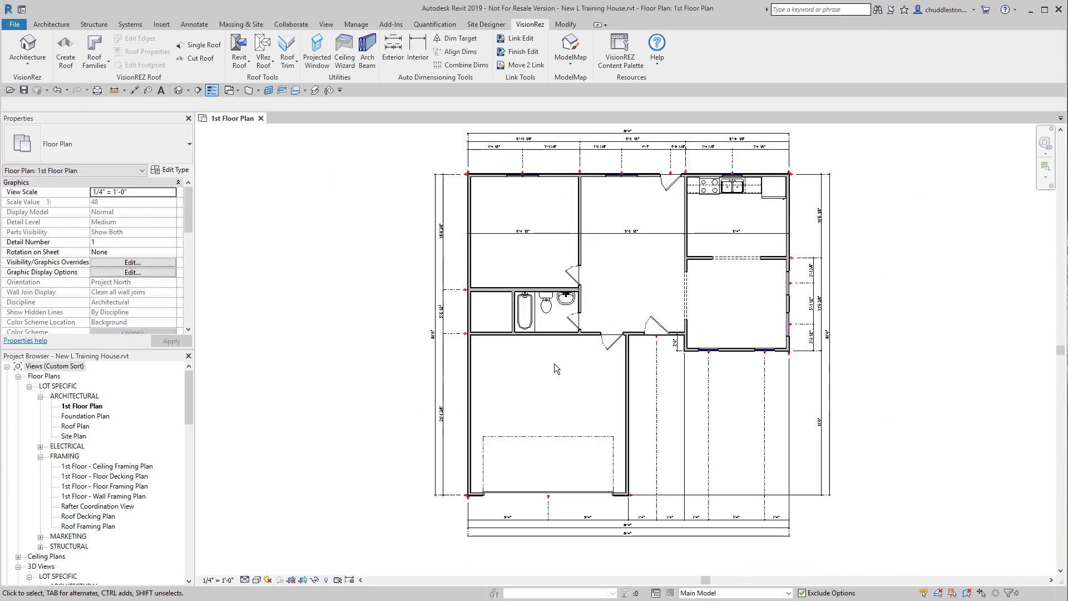
scroll(566, 273, up, 1)
click(421, 52)
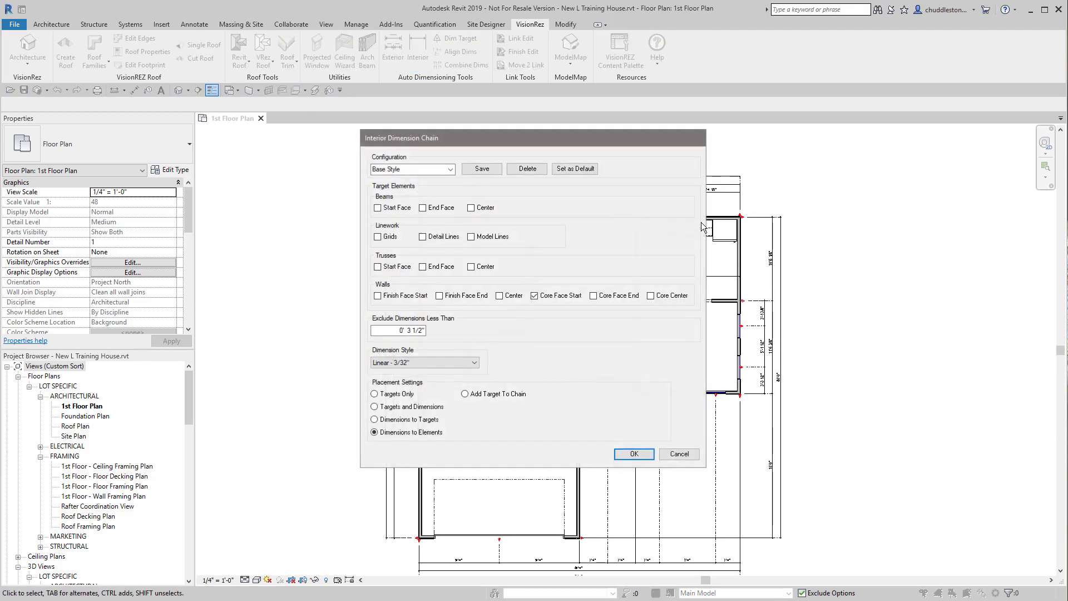
click(635, 454)
scroll(679, 301, up, 3)
scroll(678, 301, up, 3)
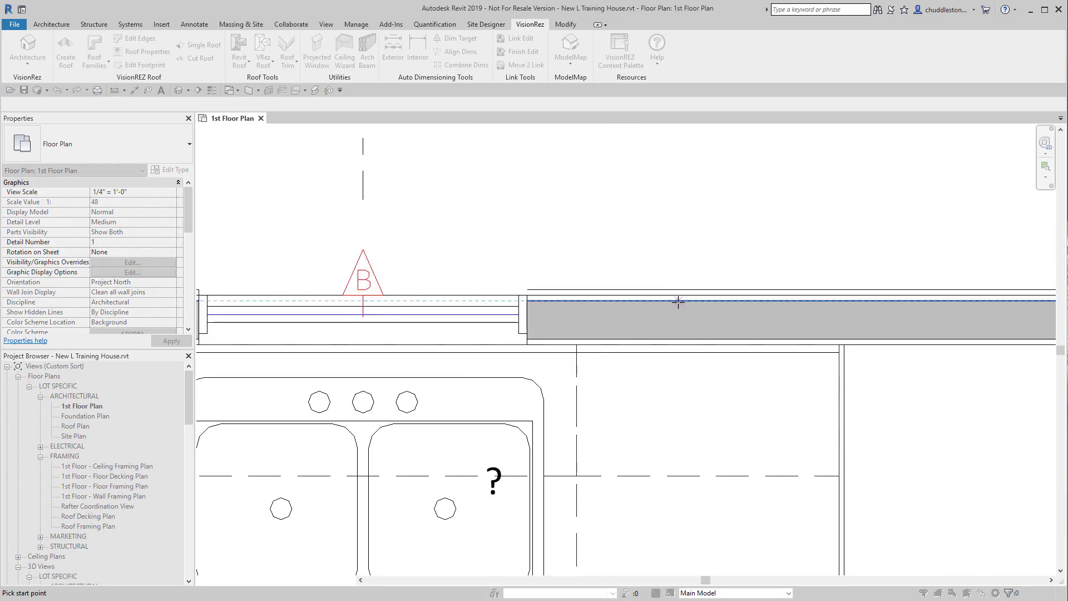
click(678, 301)
scroll(679, 301, down, 4)
scroll(632, 301, up, 5)
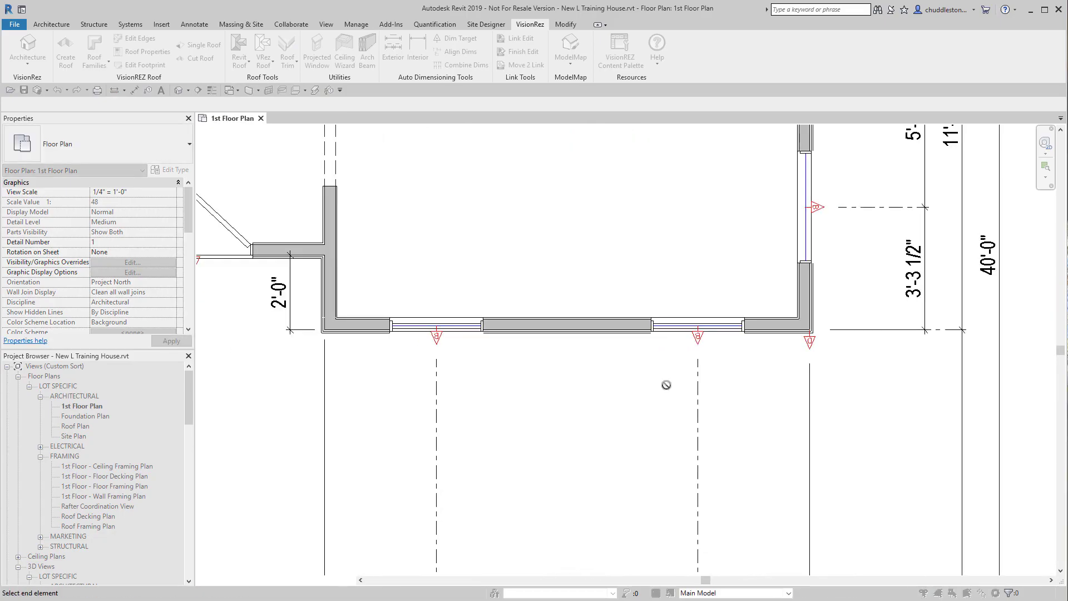
right_click(606, 360)
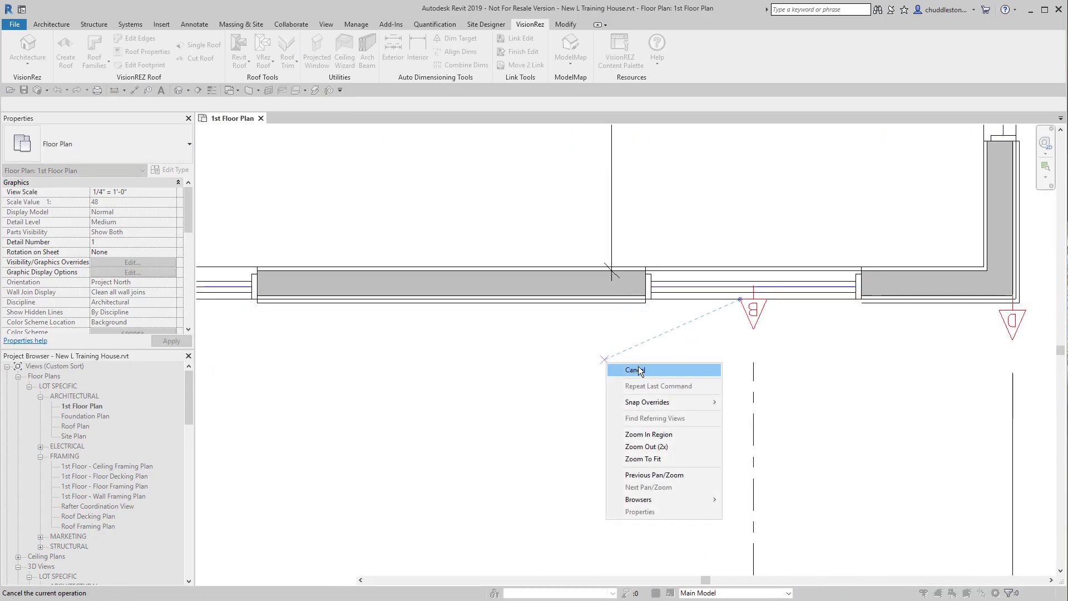
click(641, 370)
Move the south witness line of the kitchen's vertical chain to the outer core face of the southeast room's south wall.
click(615, 217)
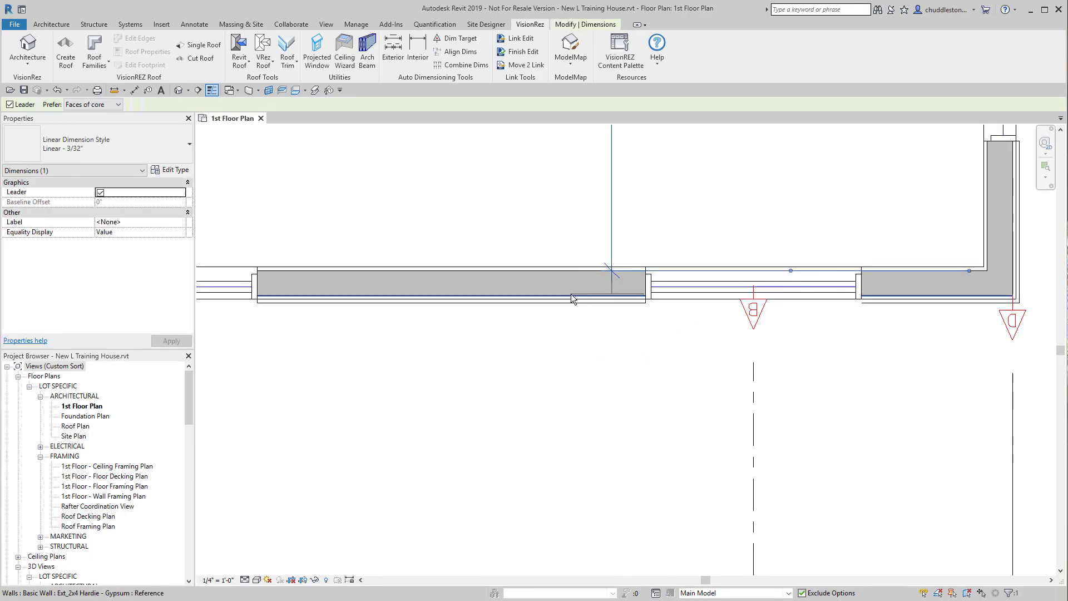
drag(570, 297, 570, 297)
scroll(538, 245, down, 5)
middle_drag(570, 295, 662, 486)
click(595, 362)
Place a vertical Base Style interior chain from the north exterior wall through the middle room and garage to the garage's front wall.
middle_drag(670, 347, 823, 317)
scroll(824, 317, up, 1)
scroll(574, 322, down, 3)
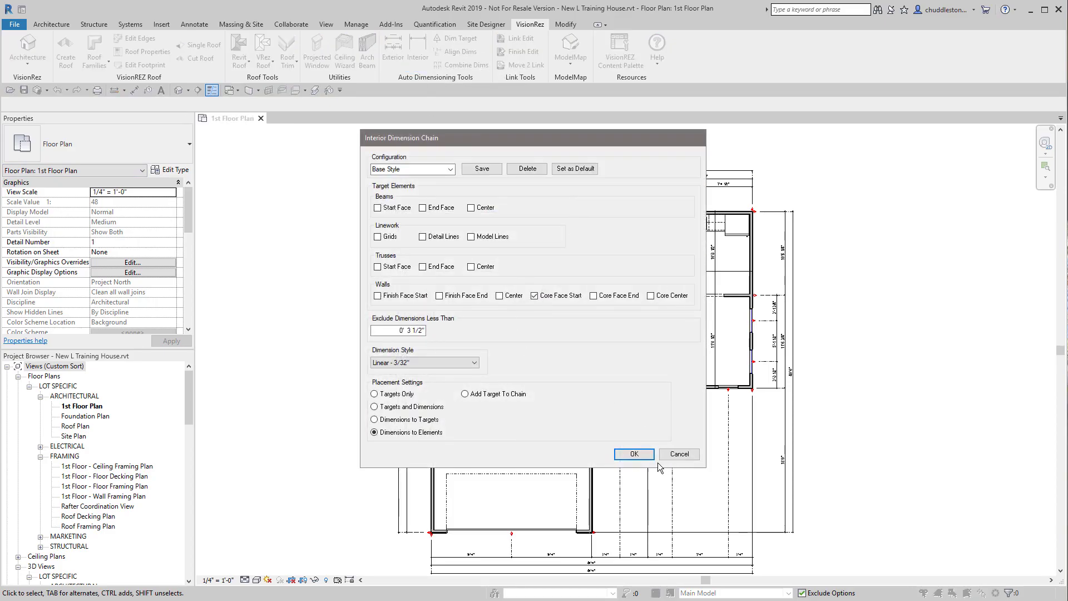
click(642, 458)
scroll(490, 216, up, 5)
click(490, 215)
scroll(486, 383, down, 8)
middle_drag(492, 379, 485, 177)
scroll(515, 406, up, 4)
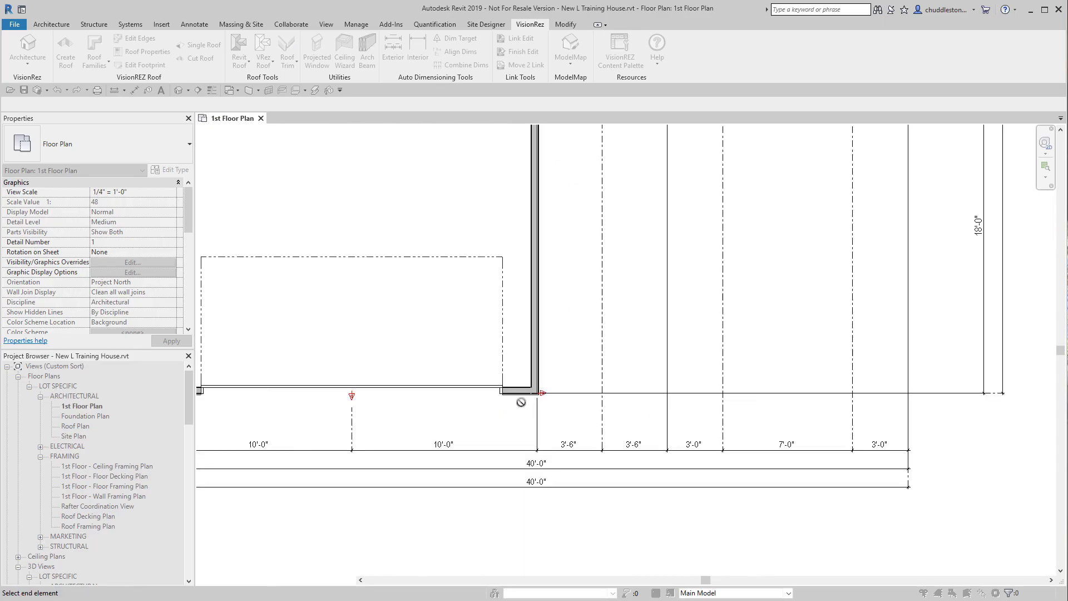
scroll(521, 402, up, 4)
click(472, 381)
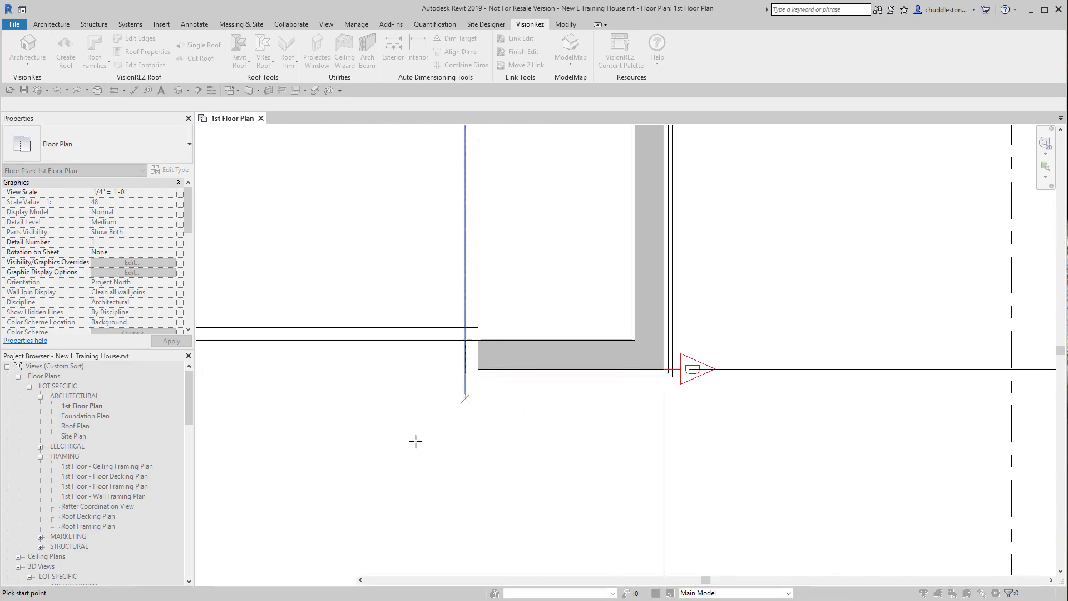
scroll(443, 398, down, 10)
right_click(470, 278)
click(496, 284)
Move the south witness line of the garage's vertical chain to the outer core face of the garage's front wall.
scroll(504, 330, up, 4)
click(497, 325)
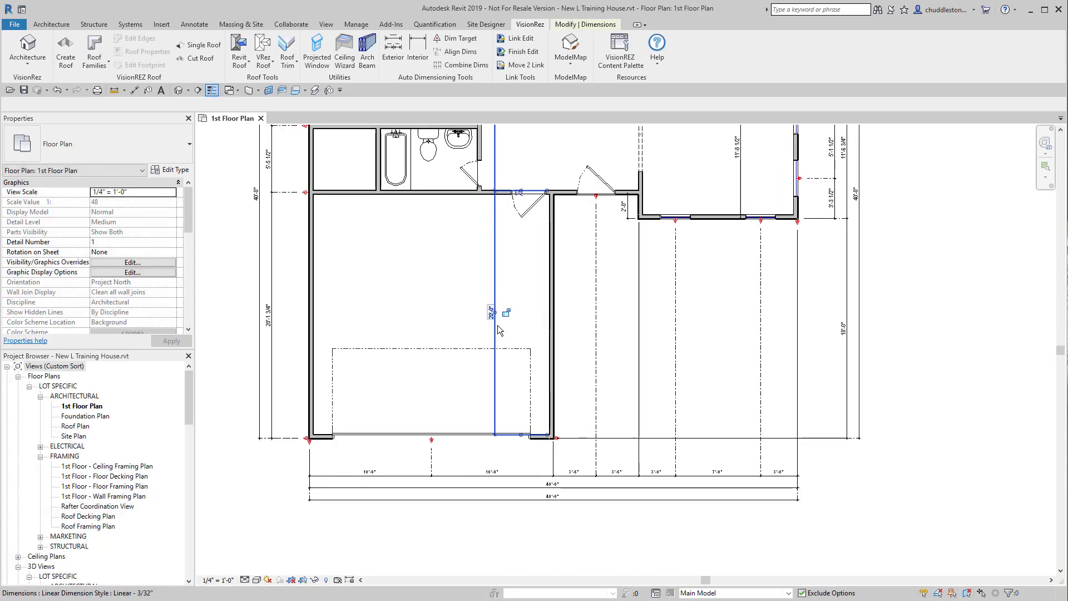
scroll(529, 431, up, 5)
drag(484, 409, 562, 418)
scroll(476, 432, down, 9)
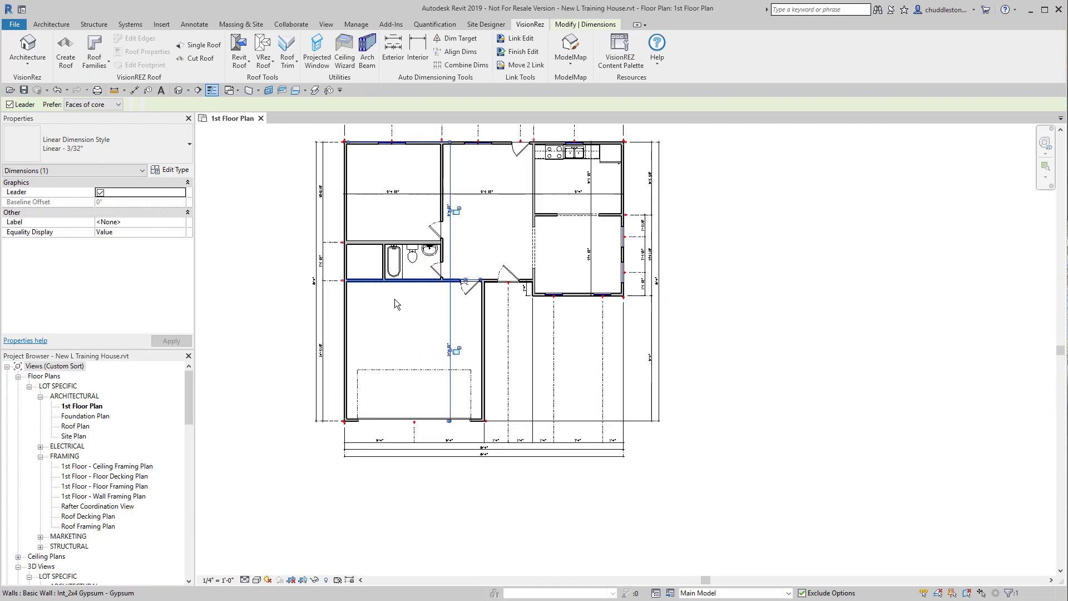
click(390, 309)
Place a horizontal Base Style interior chain from the bathroom's east wall across the bathroom and closet to the west exterior wall.
scroll(390, 311, down, 1)
middle_drag(398, 317, 468, 416)
scroll(513, 320, up, 4)
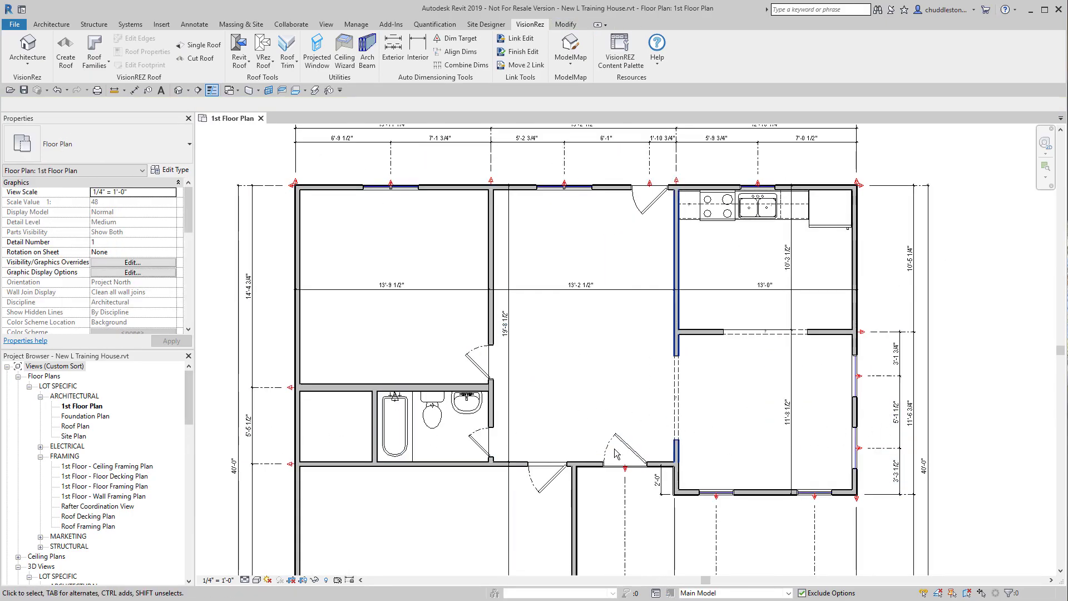
scroll(440, 398, up, 5)
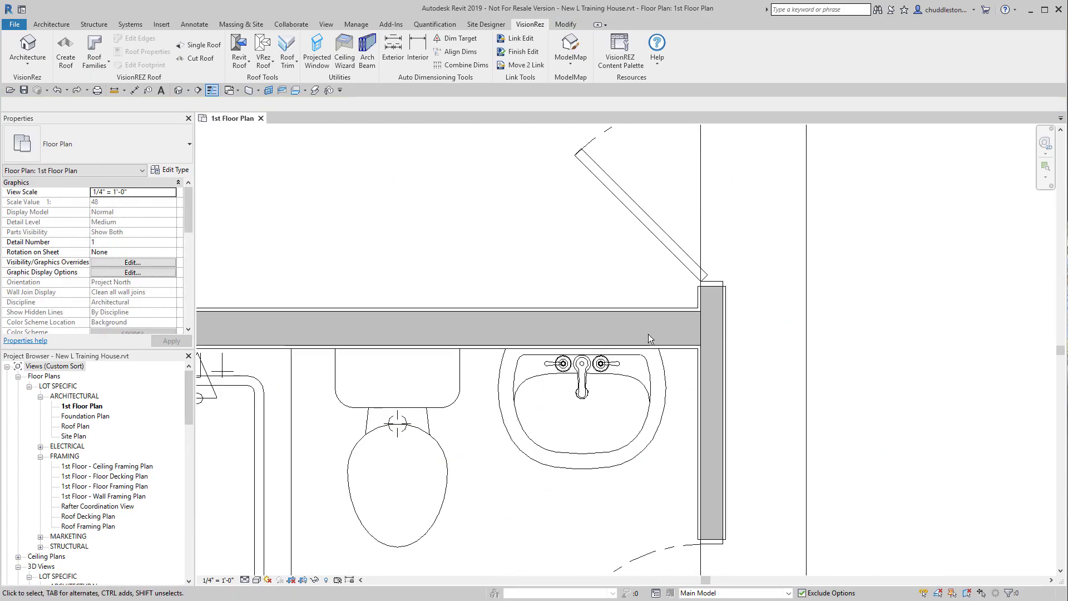
click(418, 51)
click(633, 454)
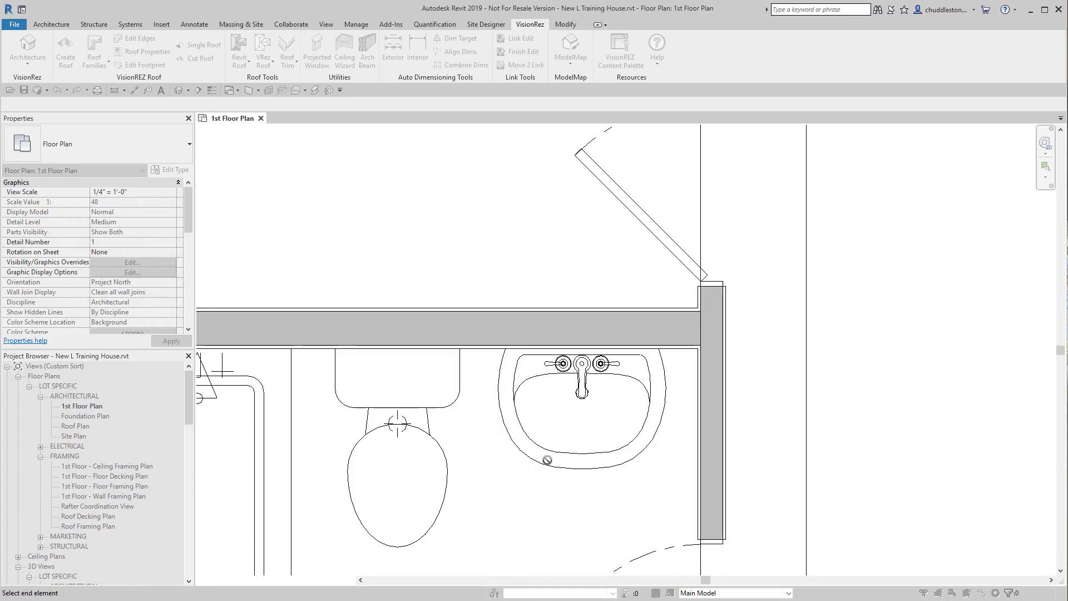
scroll(854, 401, down, 3)
click(459, 431)
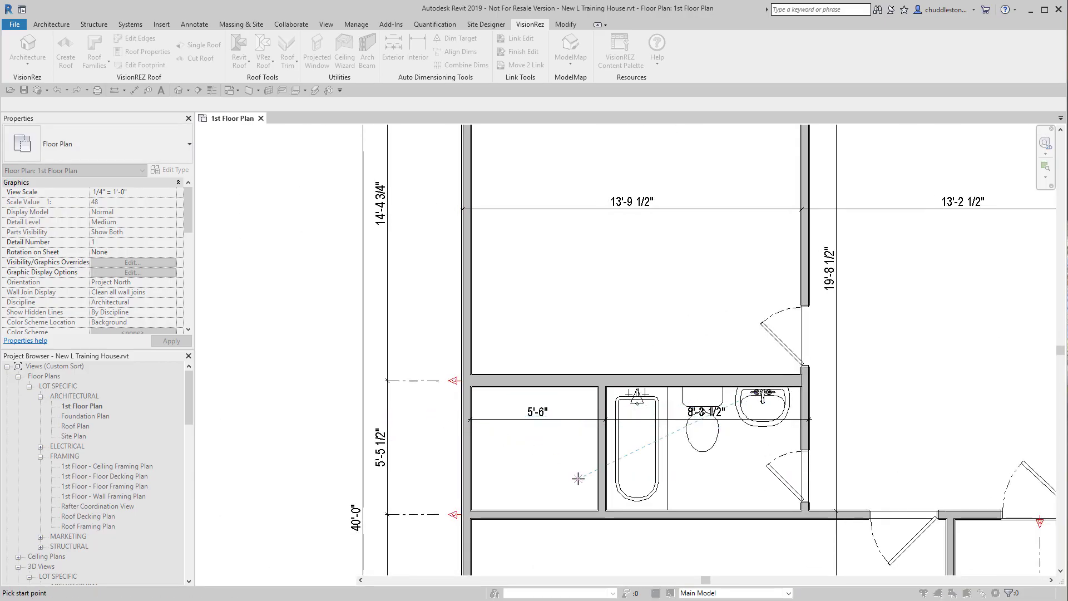
key(Escape)
key(Escape)
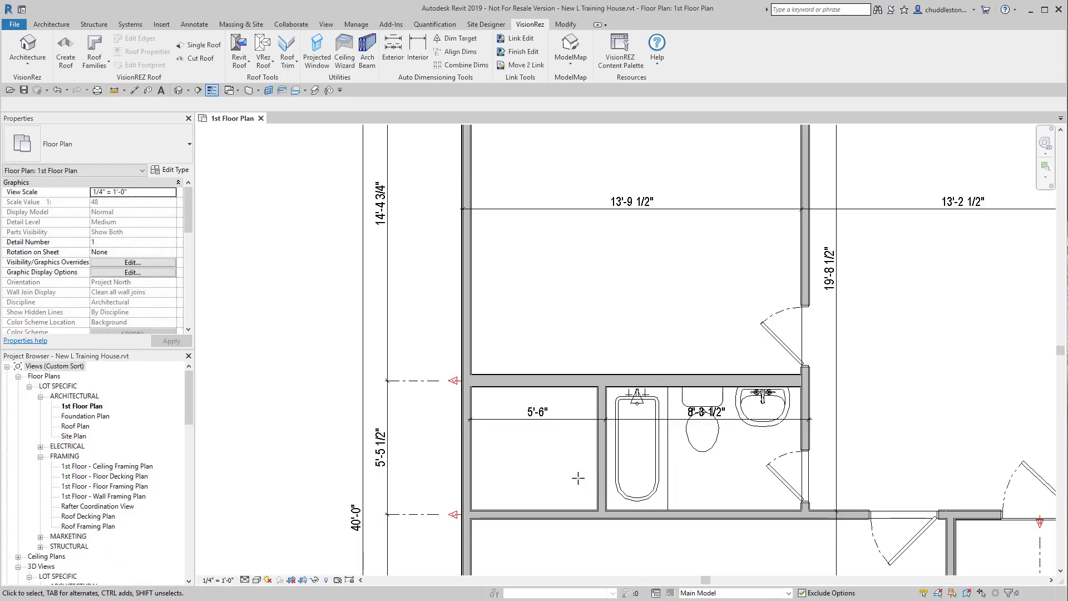
Move the west witness line of the bathroom and closet chain to the outer core face of the west exterior wall.
scroll(688, 434, up, 2)
middle_drag(307, 417, 533, 438)
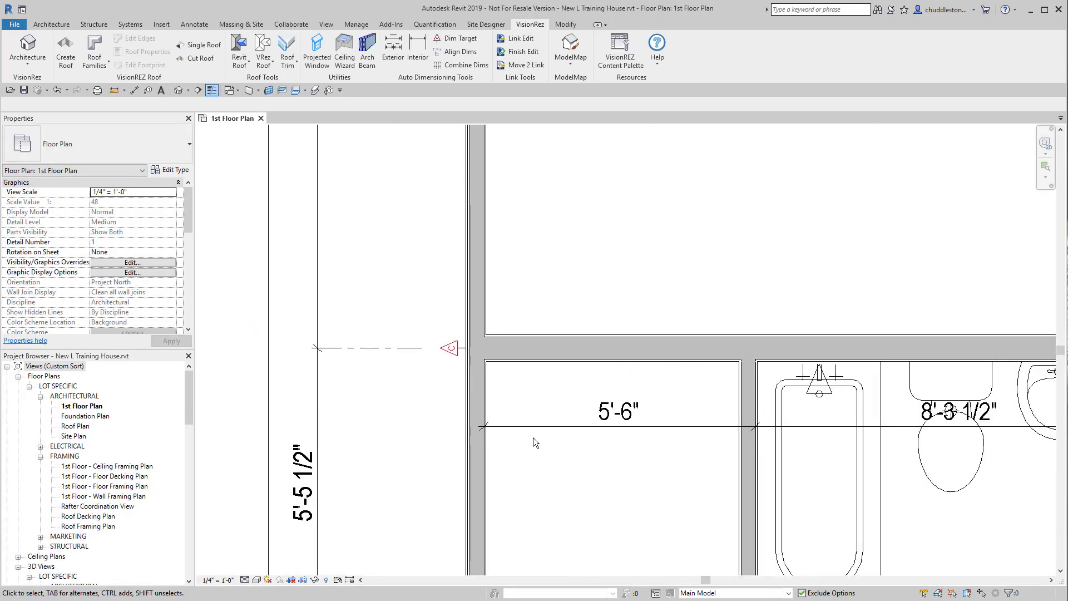
click(532, 425)
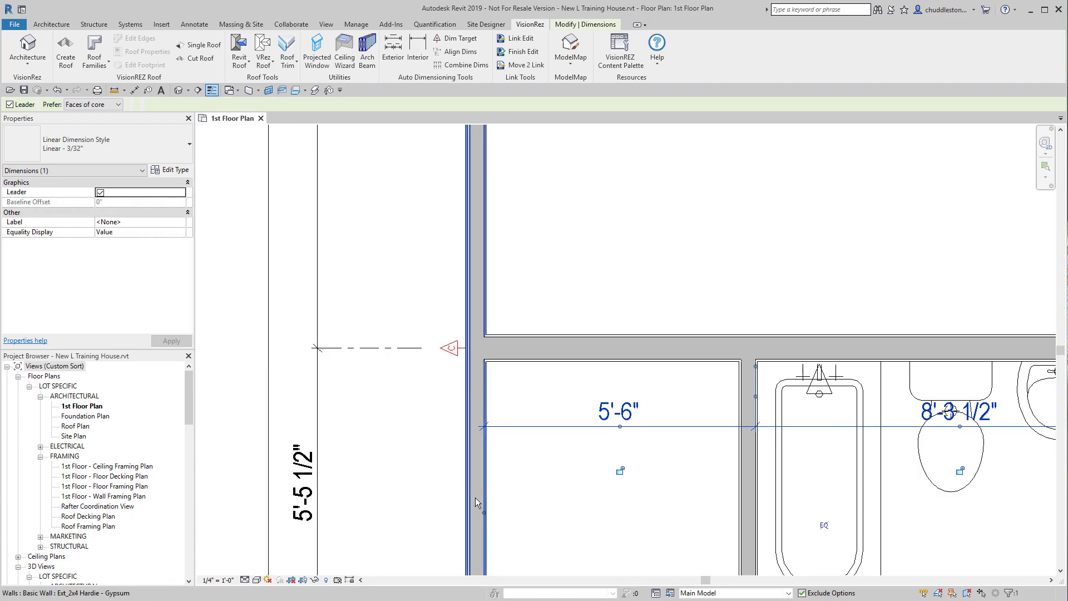
drag(485, 512, 472, 509)
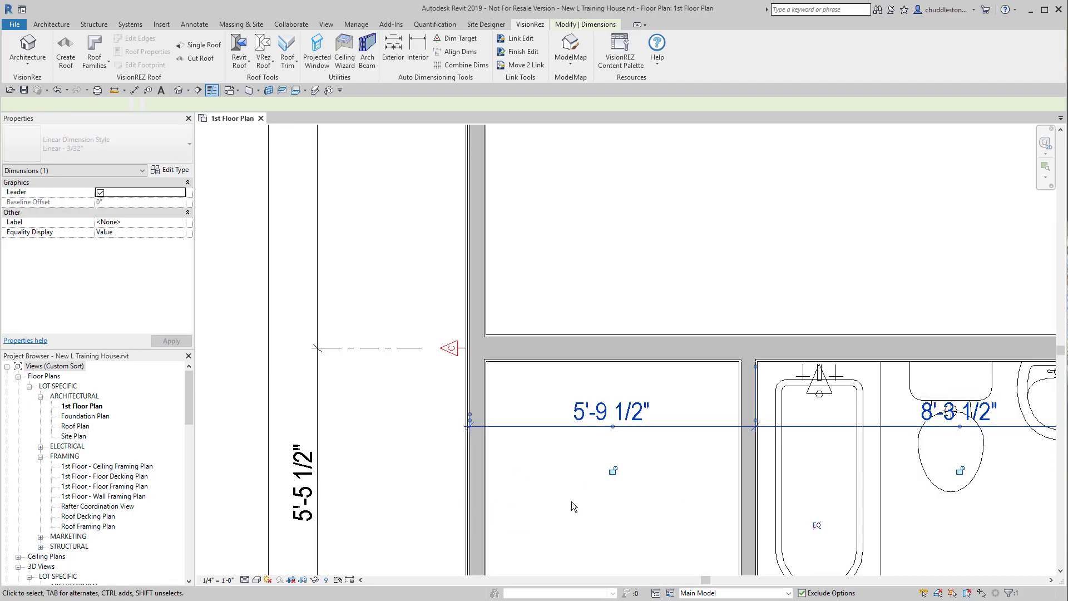
click(572, 503)
scroll(569, 515, down, 6)
middle_drag(569, 514, 438, 346)
scroll(468, 443, down, 2)
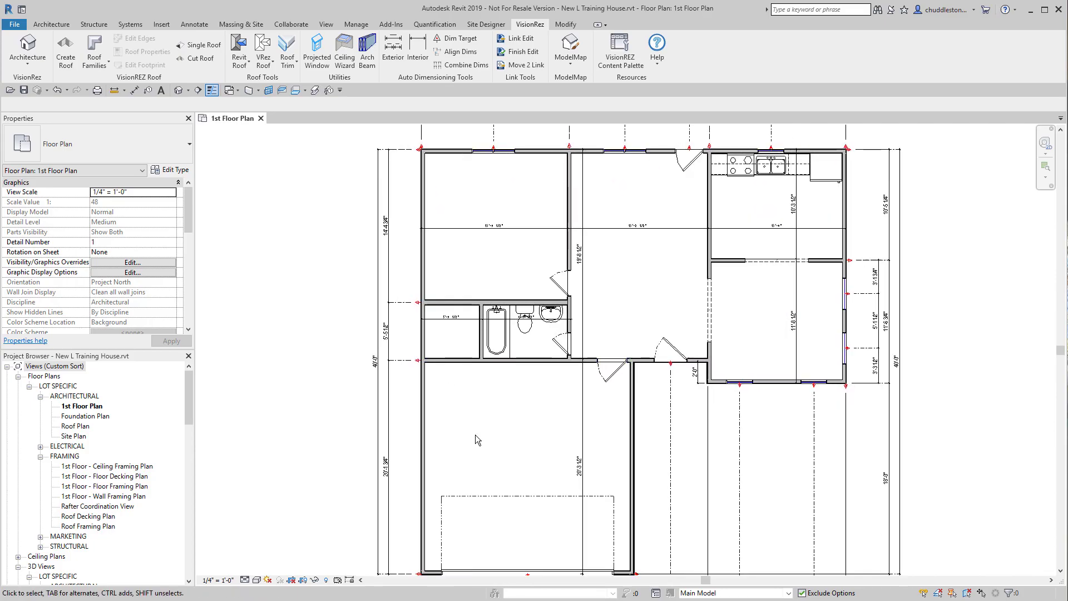
middle_drag(467, 442, 474, 429)
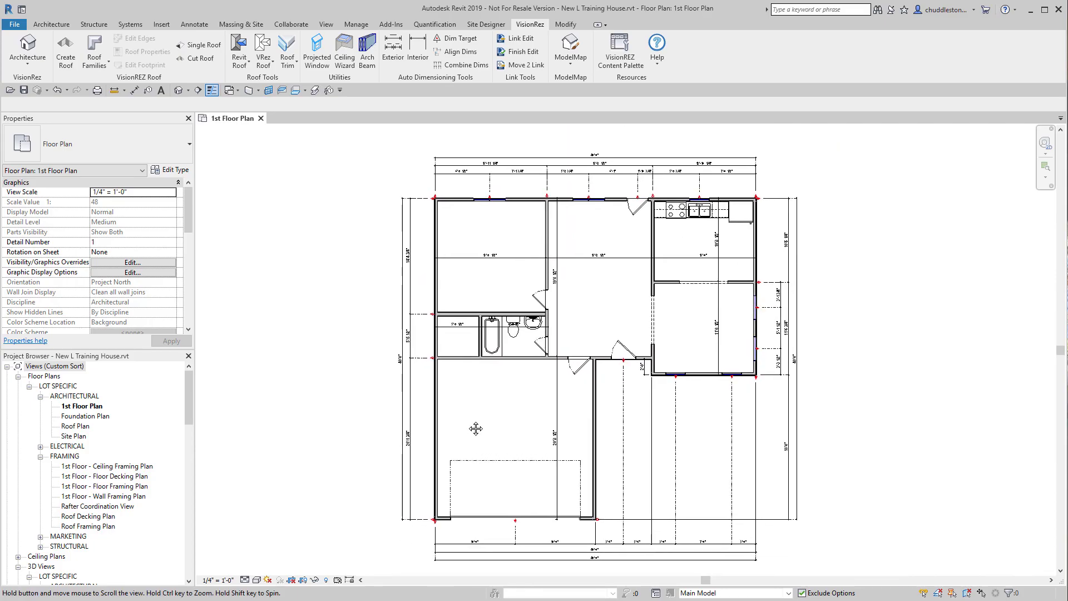